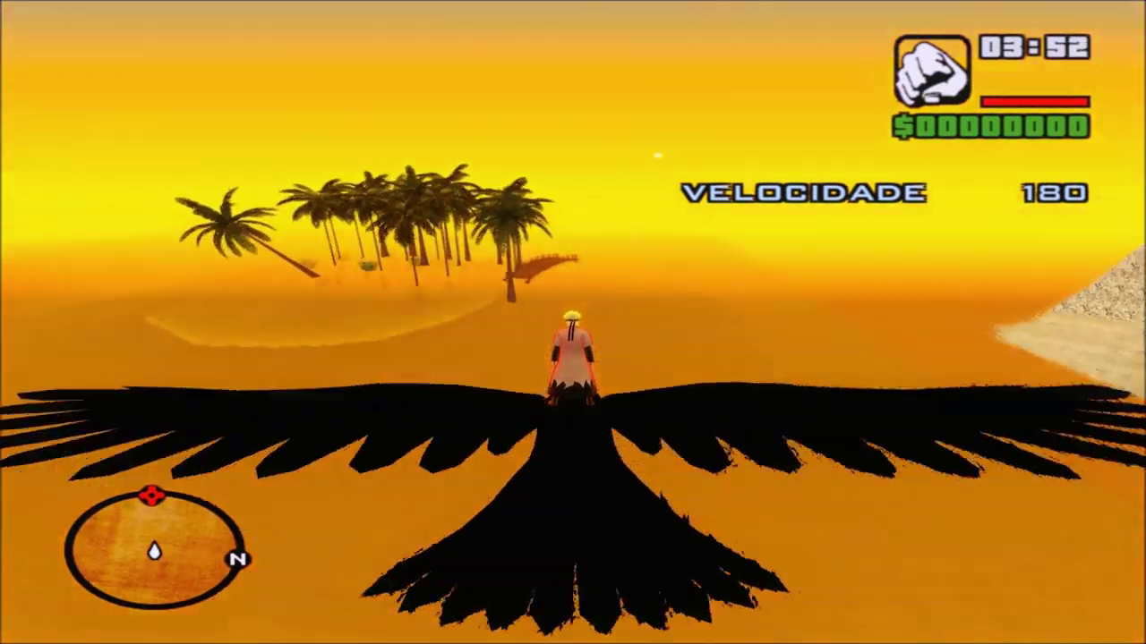
key("a")
key("d")
key("a")
key("q+e")
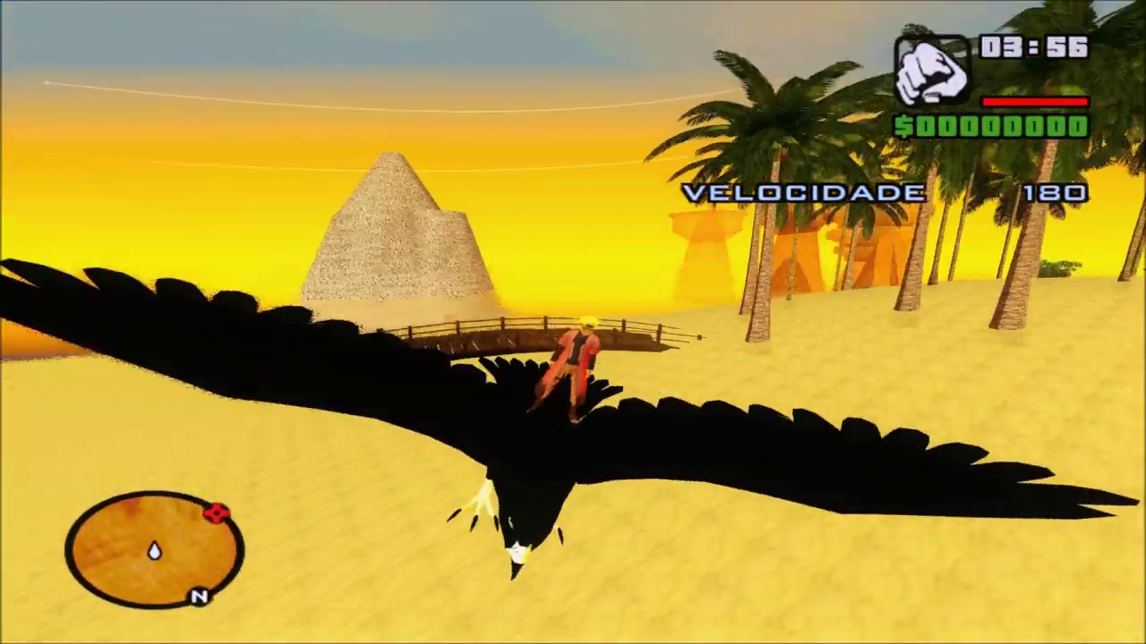
key("q+e")
key("a")
key("a")
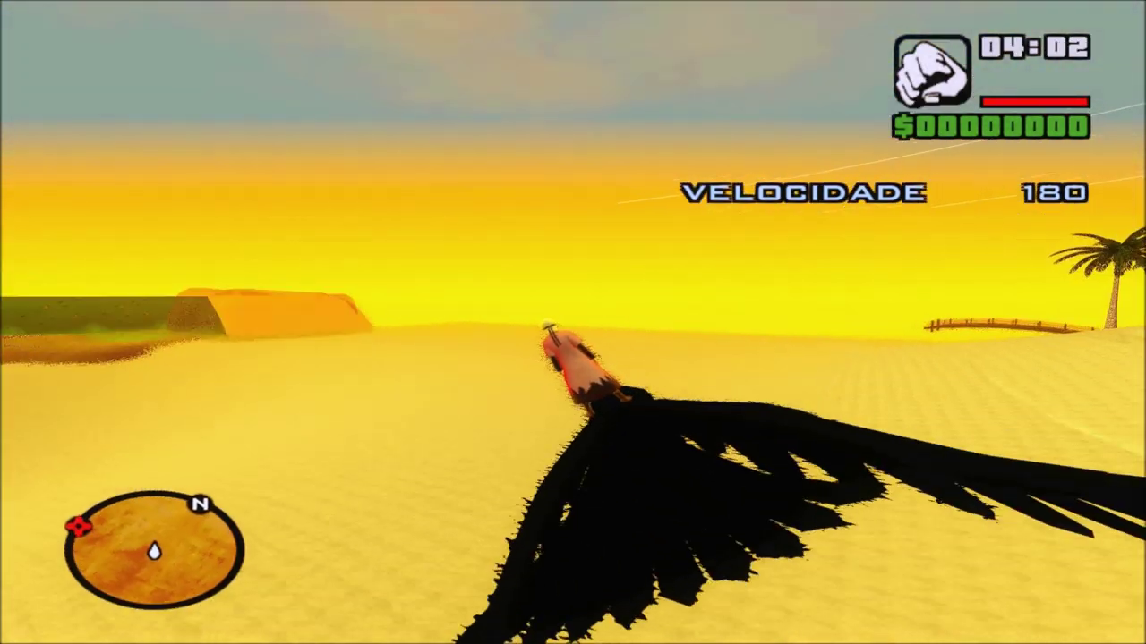
key("a")
key("a")
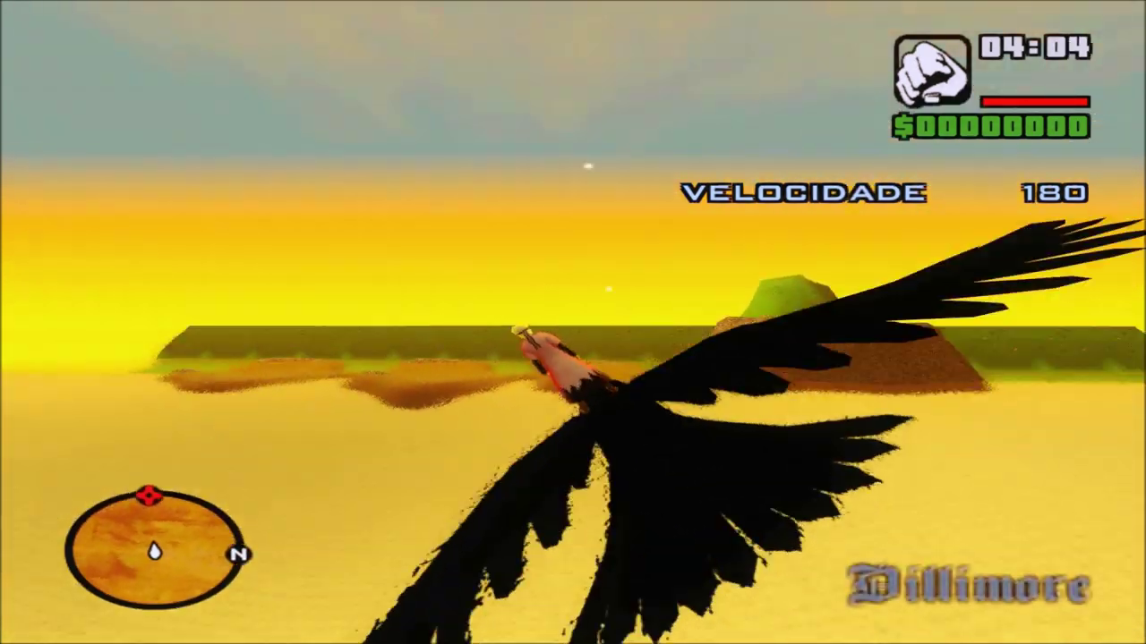
key("d")
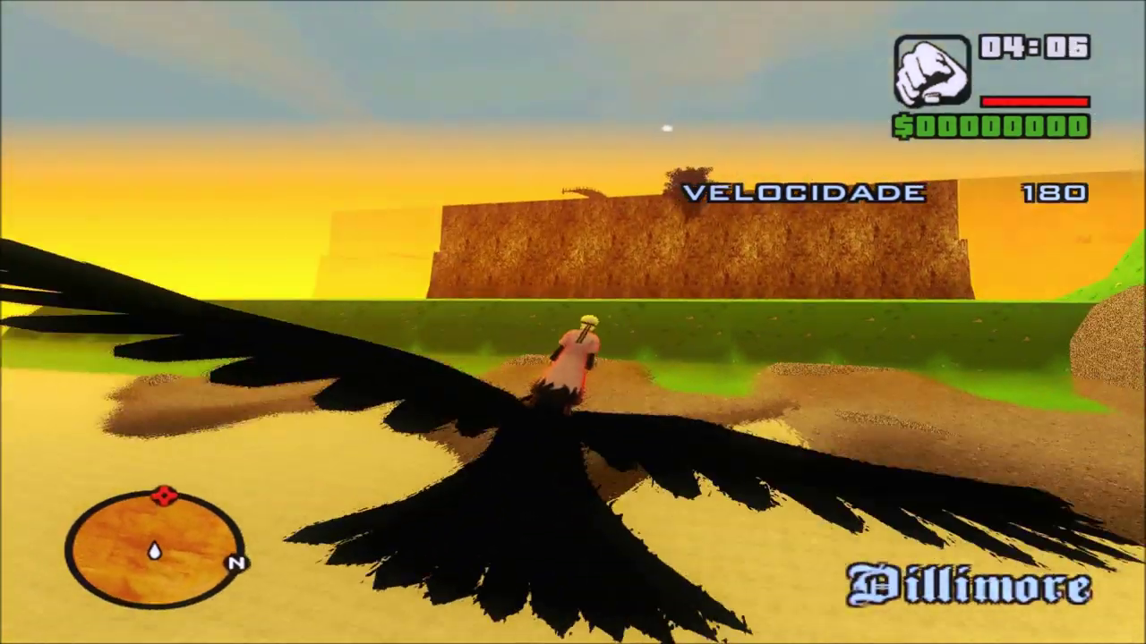
key("s")
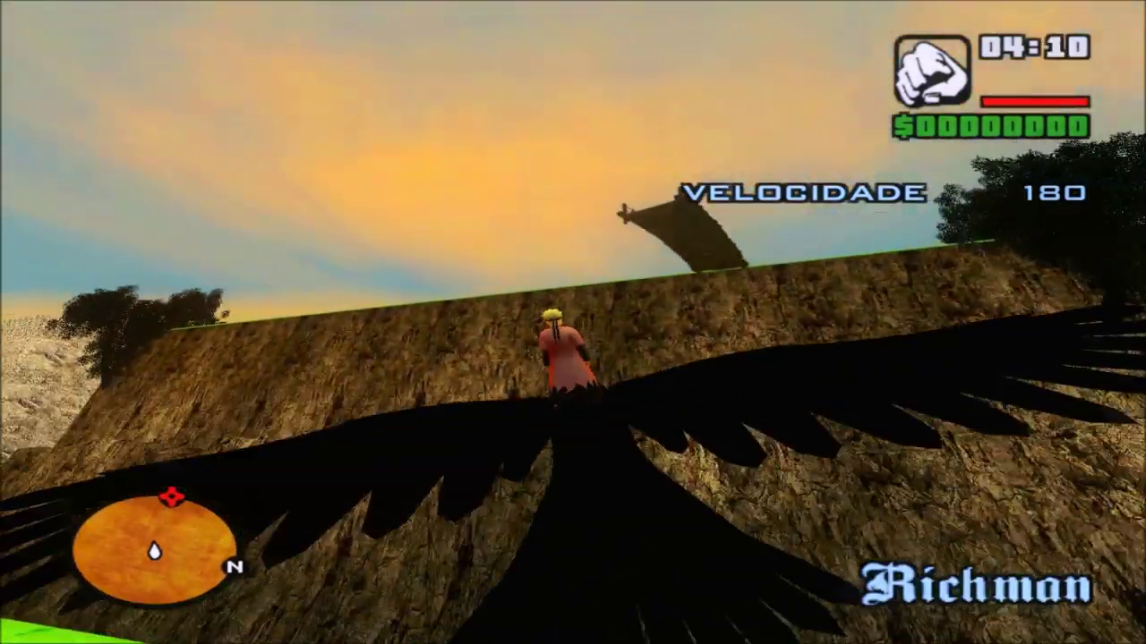
key("a")
key("d")
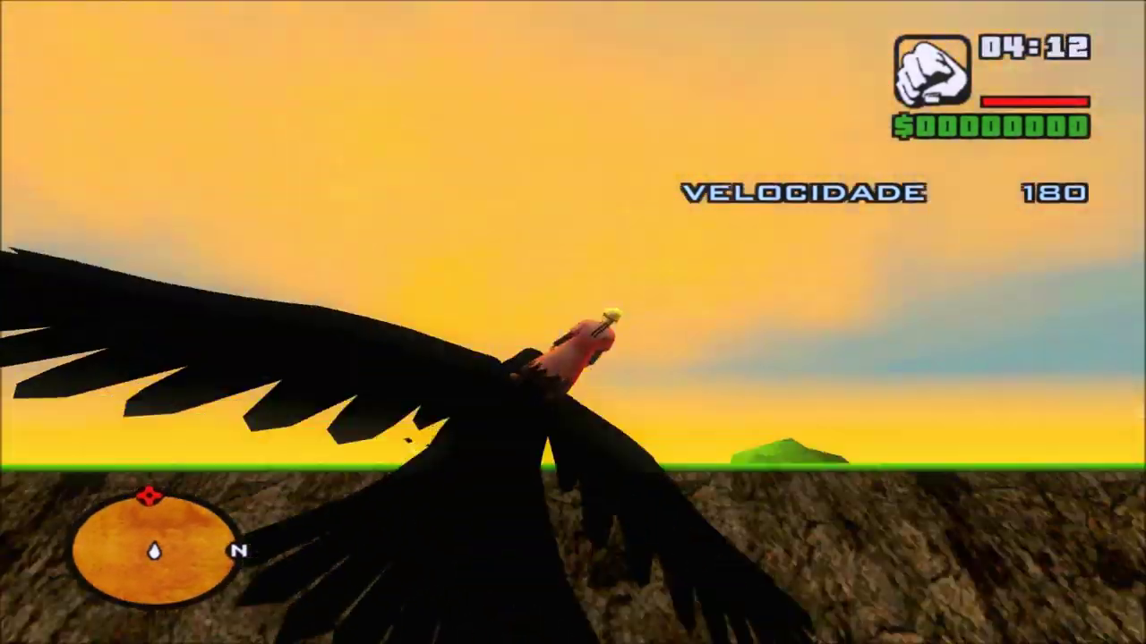
key("a")
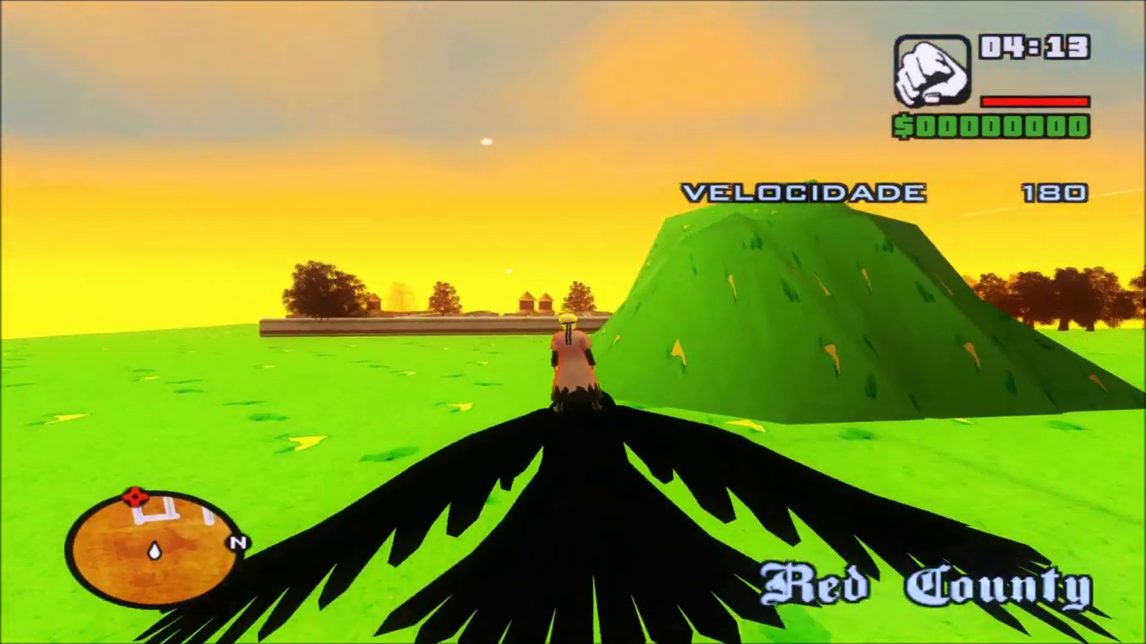
key("s")
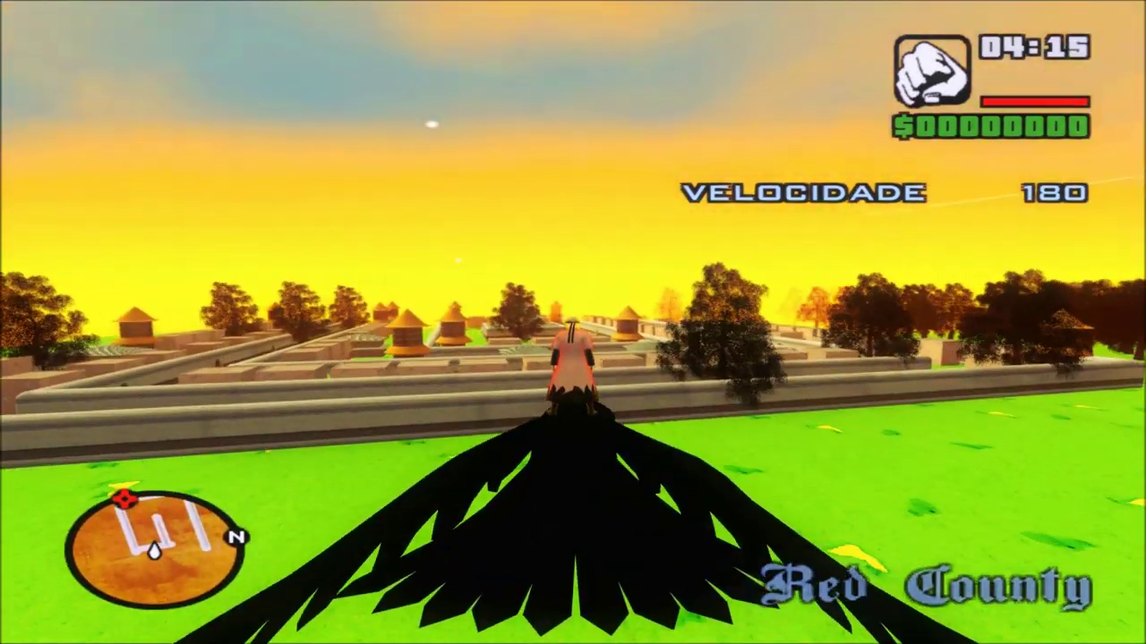
key("q+e")
key("s")
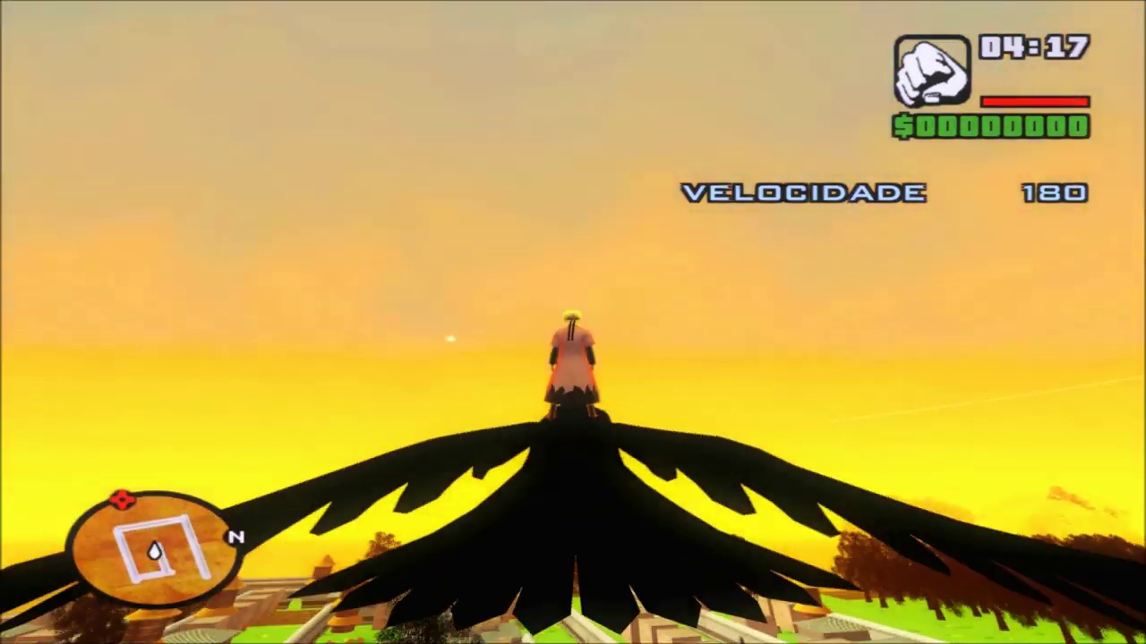
key("s")
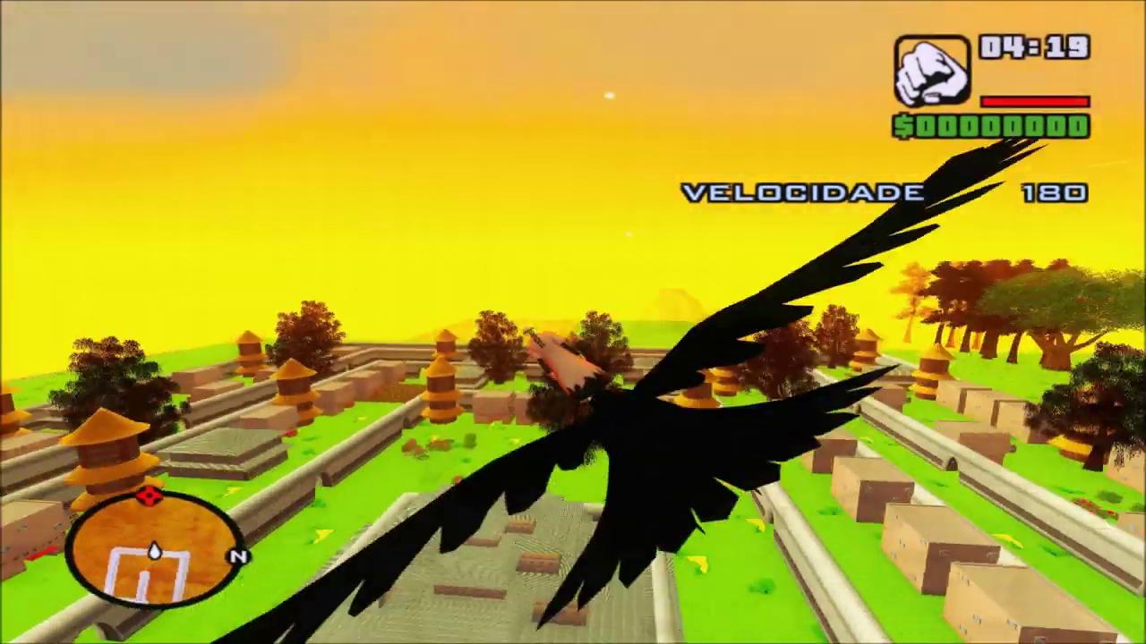
key("d")
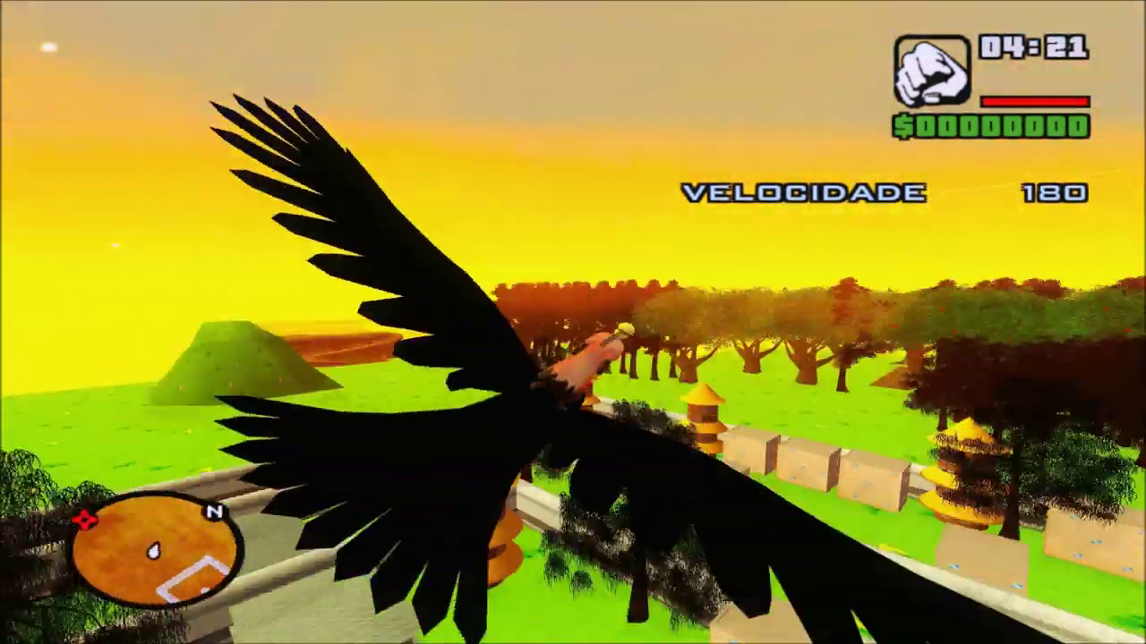
key("a")
key("d")
key("a")
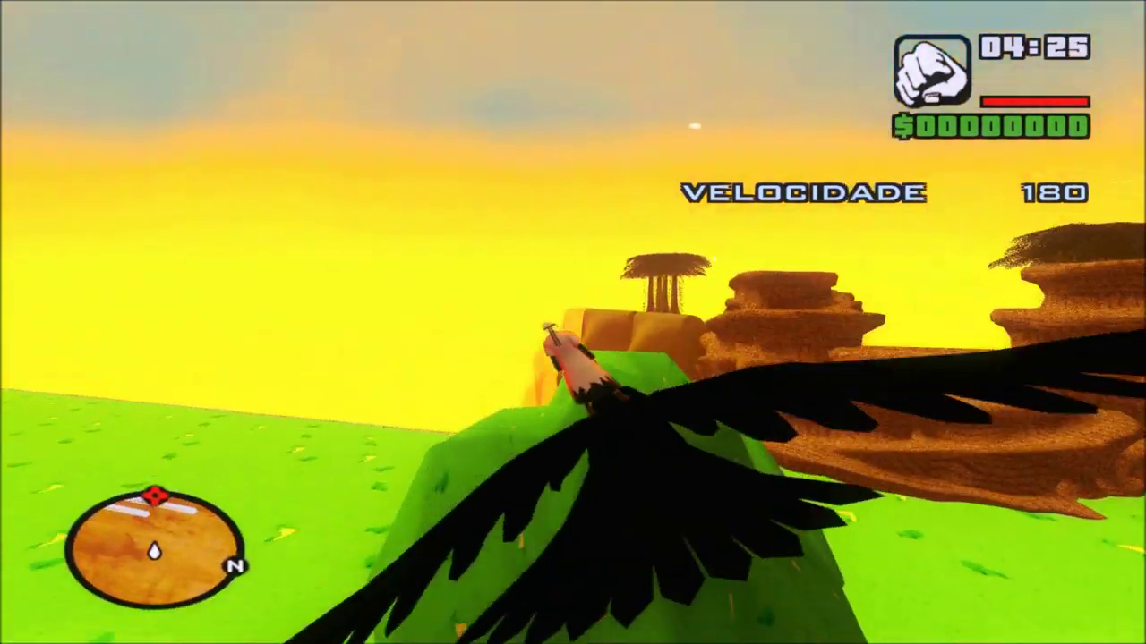
key("f")
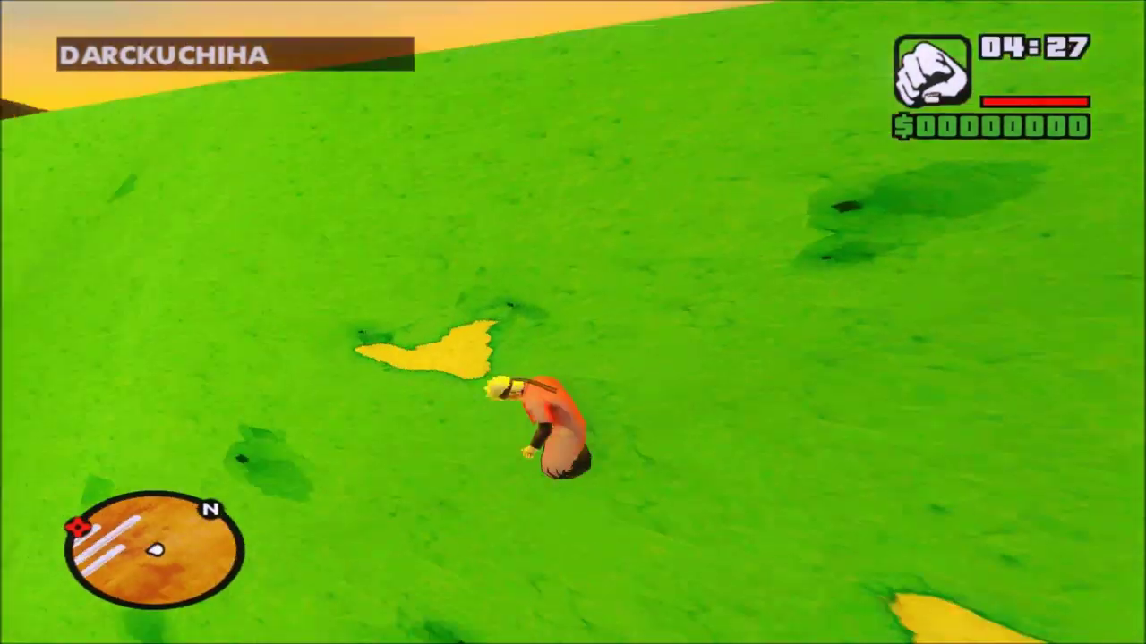
key("v")
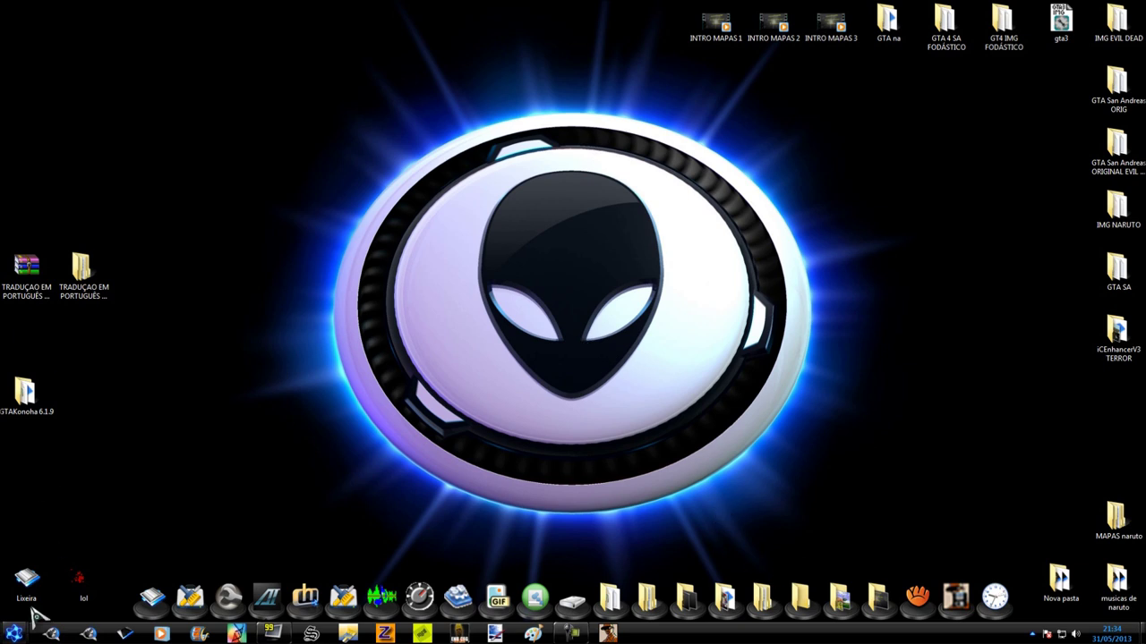
Open the GTA San Andreas folder inside Rockstar Games under Arquivos de Programas (x86) on drive C:.
left_click(13, 634)
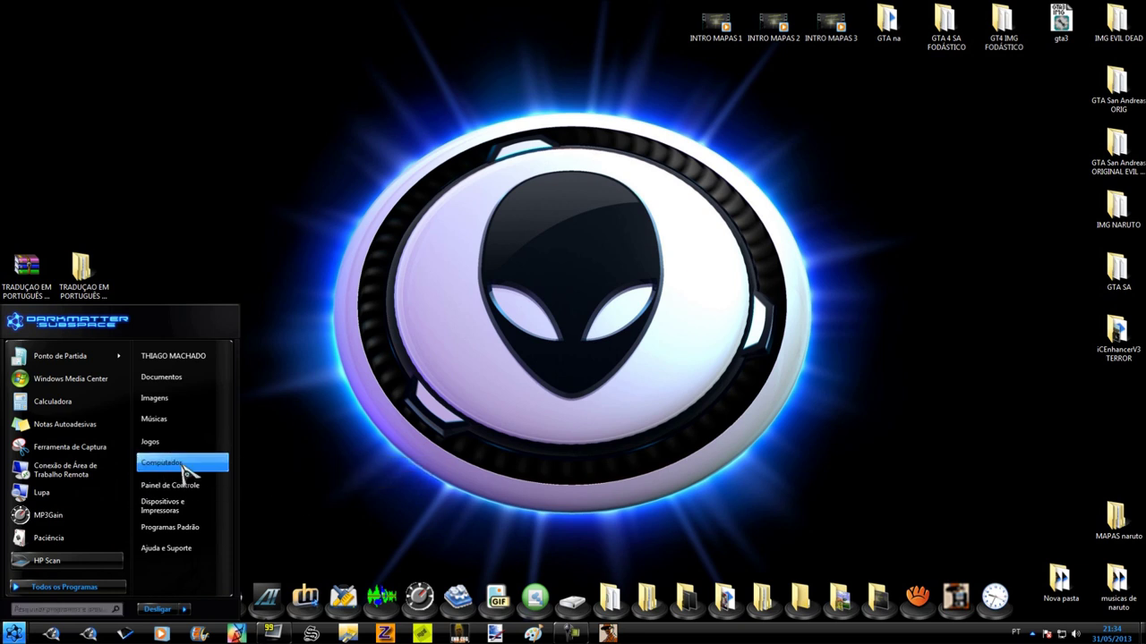
left_click(185, 463)
double_click(411, 122)
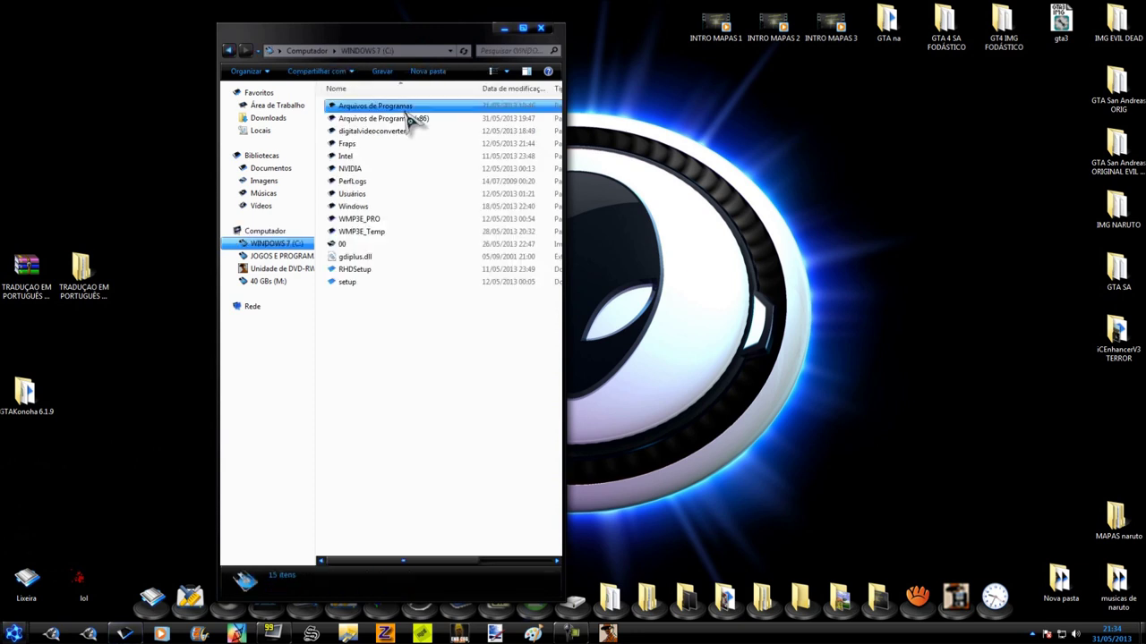
double_click(413, 118)
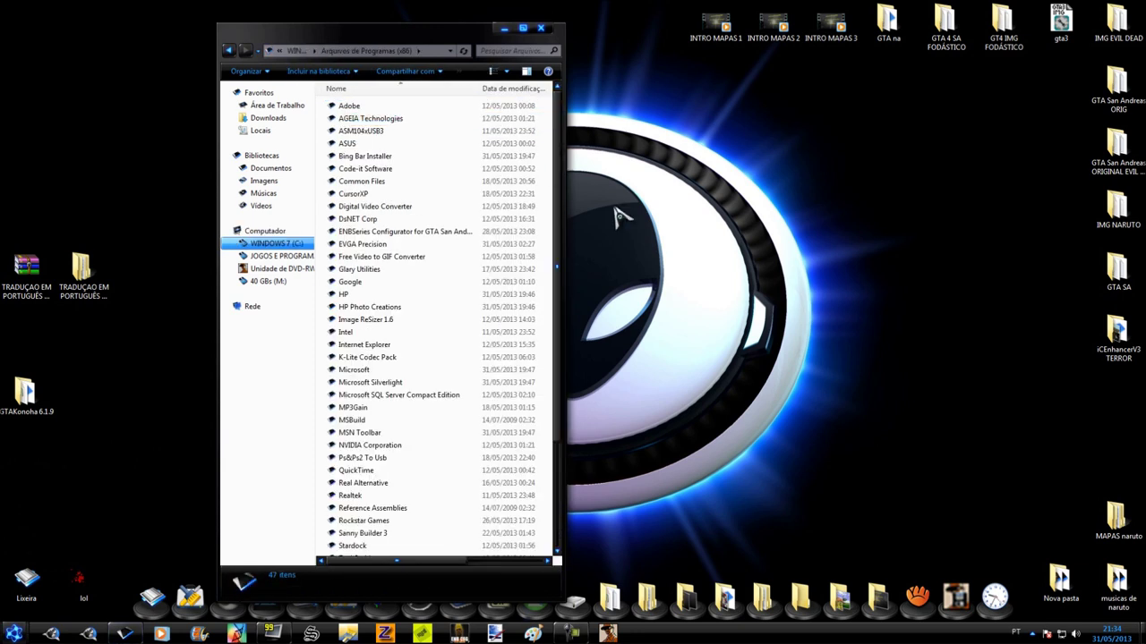
left_click(383, 523)
double_click(385, 523)
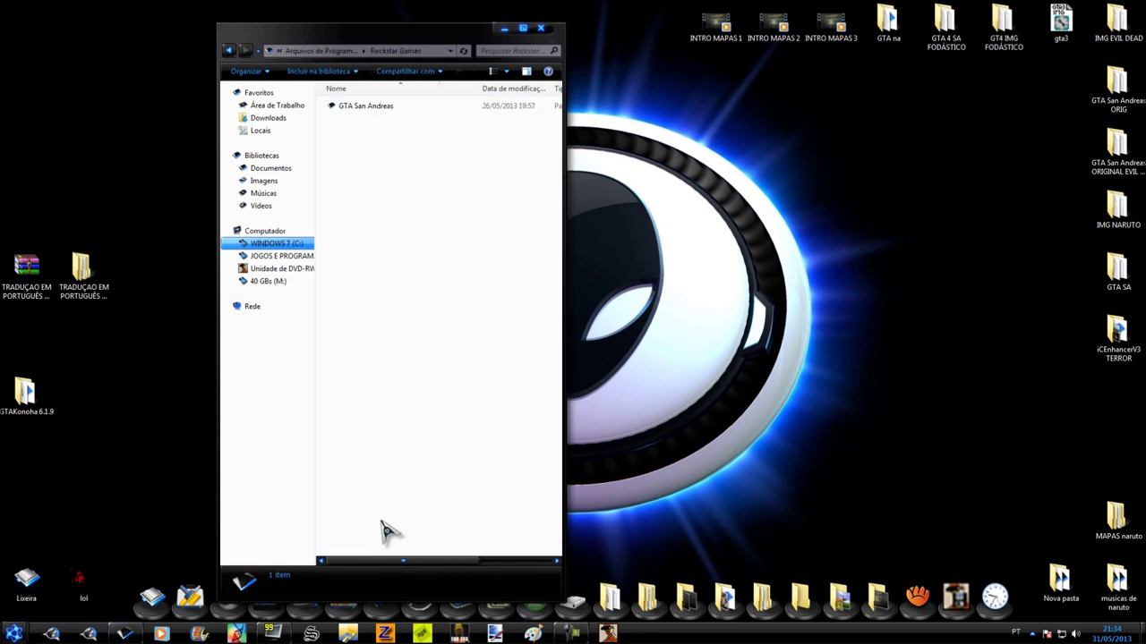
left_click(380, 108)
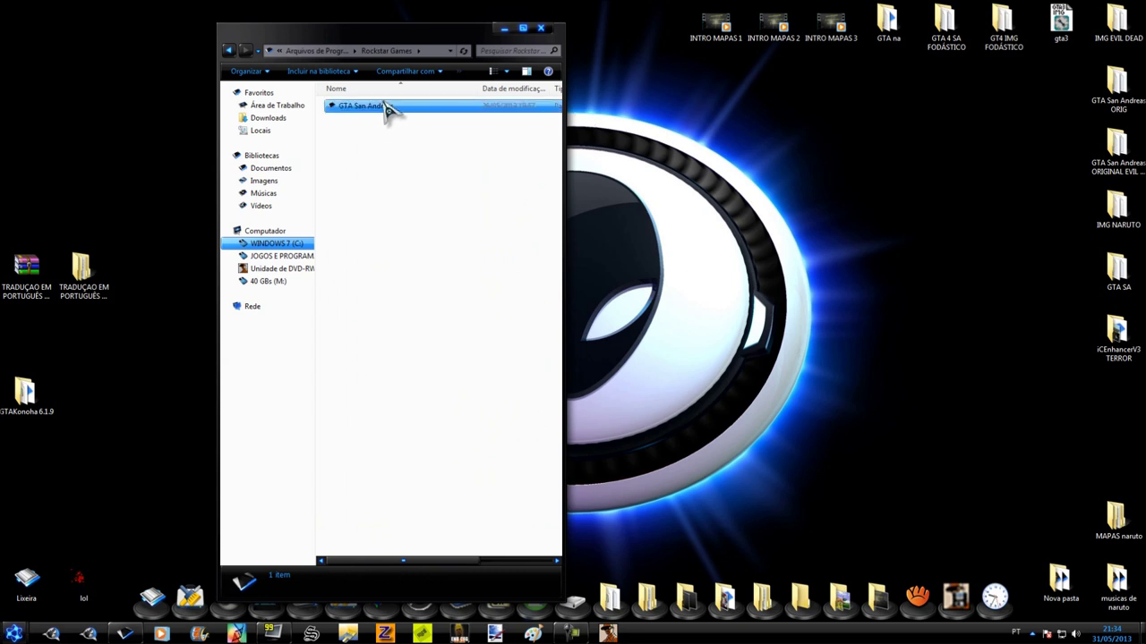
double_click(391, 109)
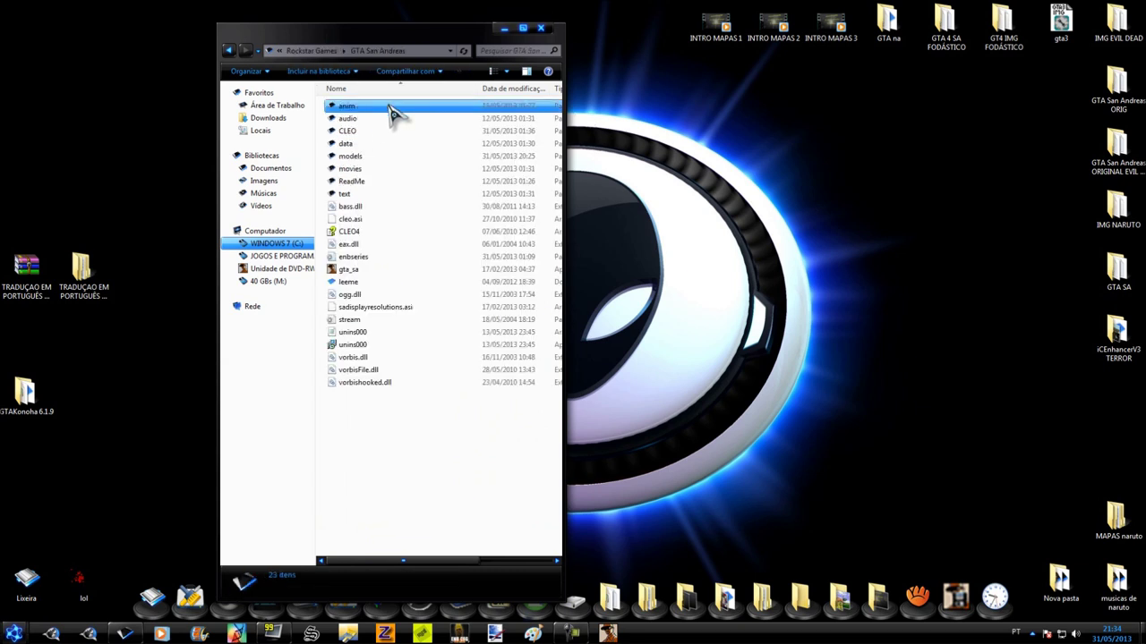
Copy the whole GTA San Andreas folder from Rockstar Games to the desktop.
left_click(229, 51)
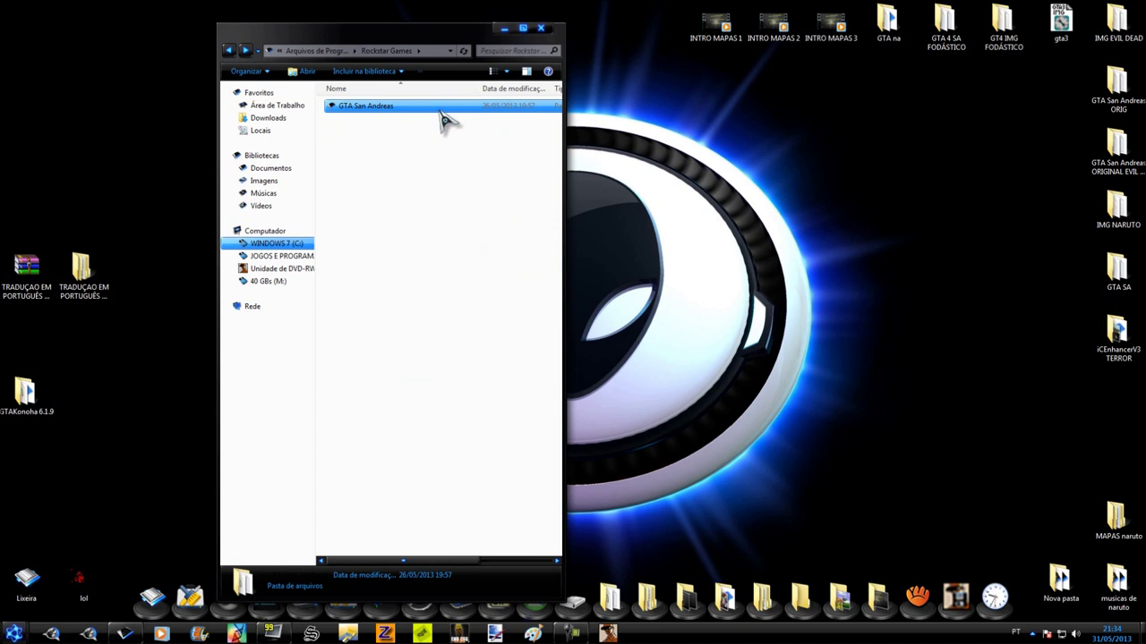
right_click(386, 107)
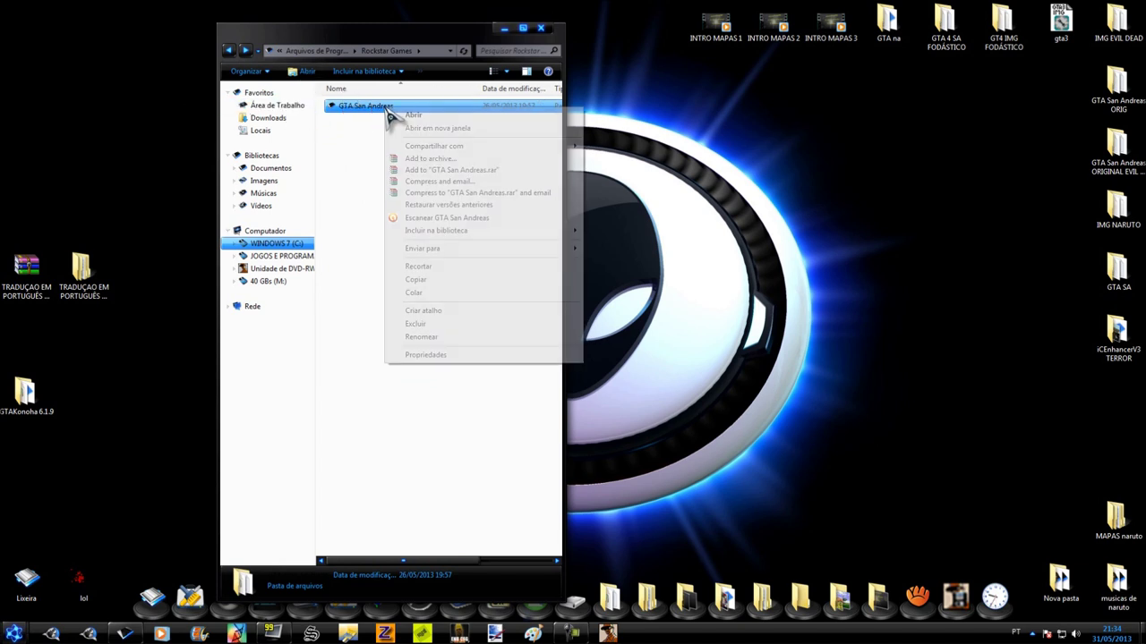
left_click(438, 281)
right_click(852, 289)
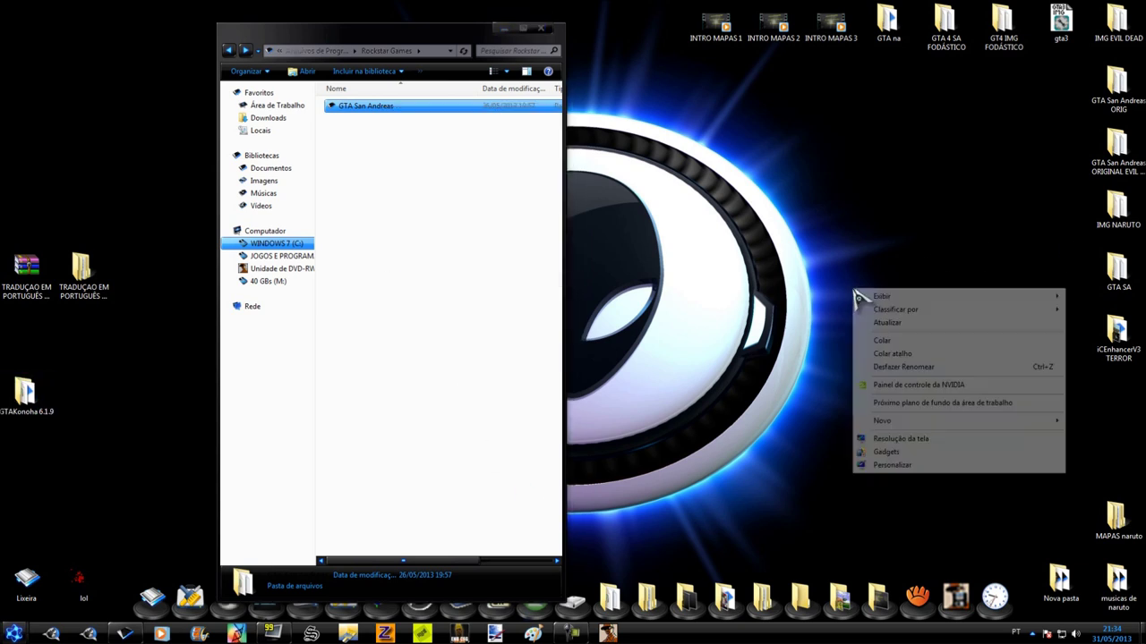
left_click(920, 345)
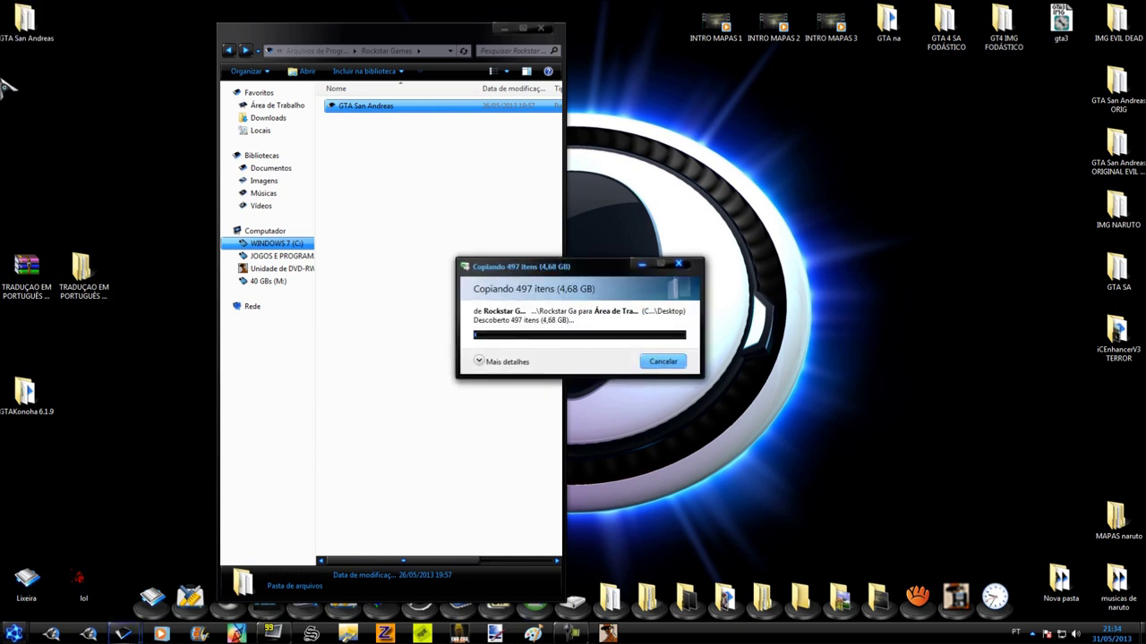
Move the copied GTA San Andreas folder to a free area of the desktop and close the Rockstar Games window.
left_click_drag(20, 25, 828, 333)
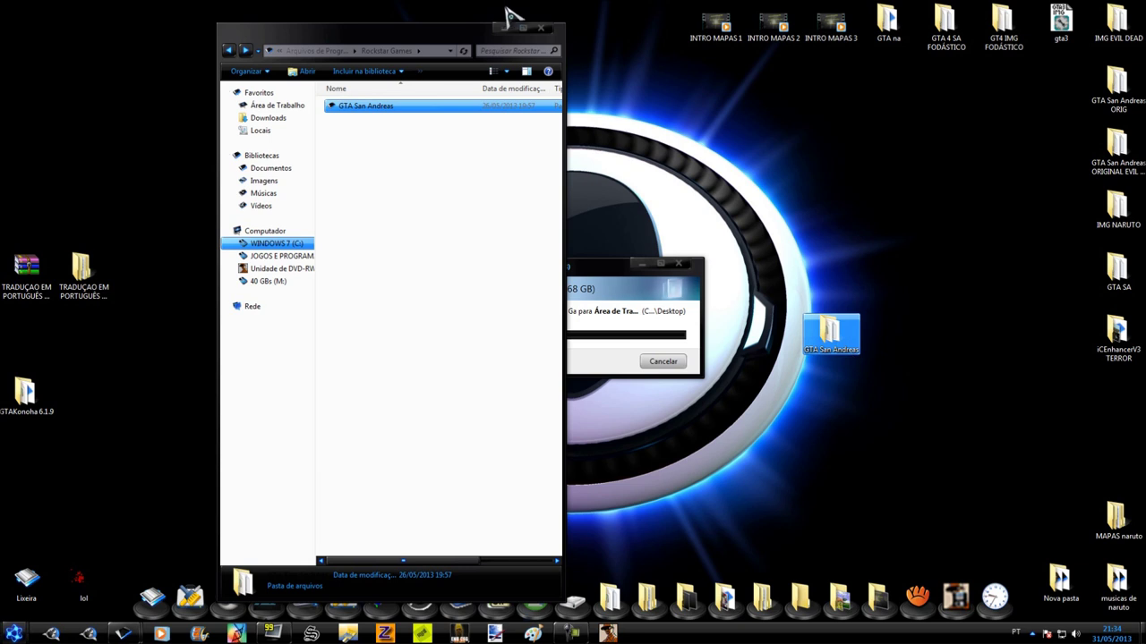
left_click(542, 29)
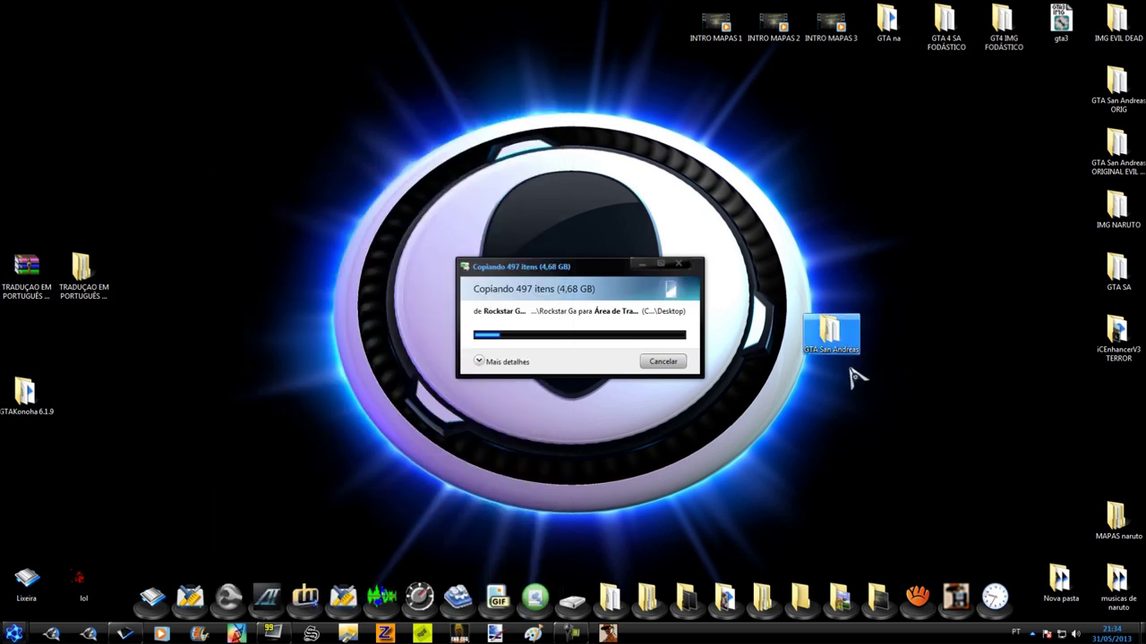
left_click_drag(852, 345, 852, 405)
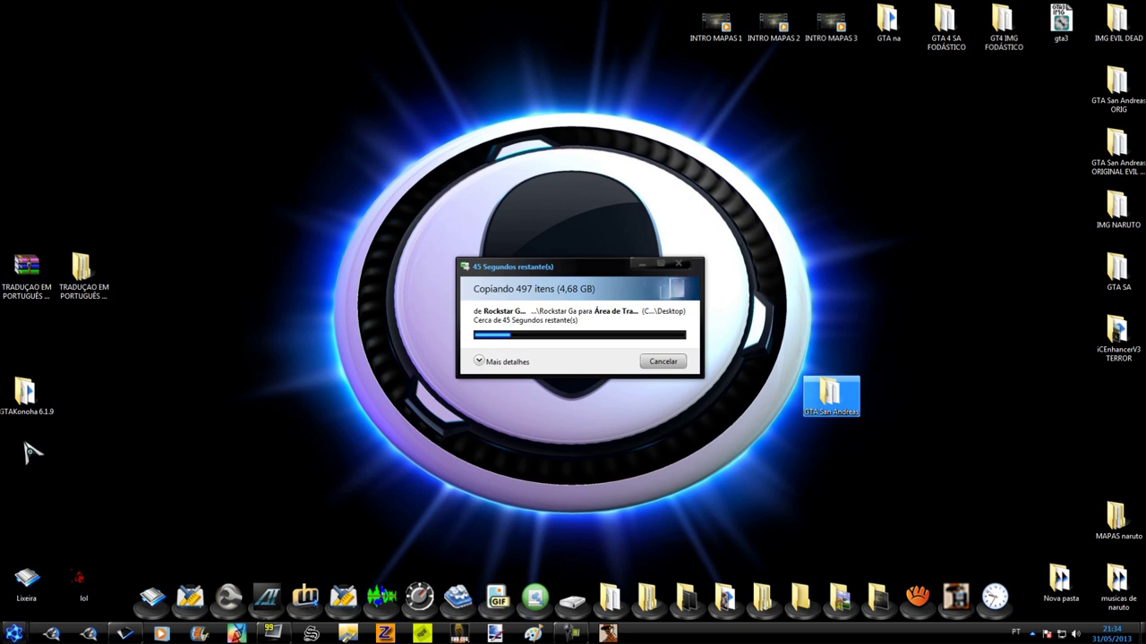
Move the GTAKonoha 6.1.9 folder to a free spot on the desktop and view its contents.
left_click_drag(45, 419, 219, 419)
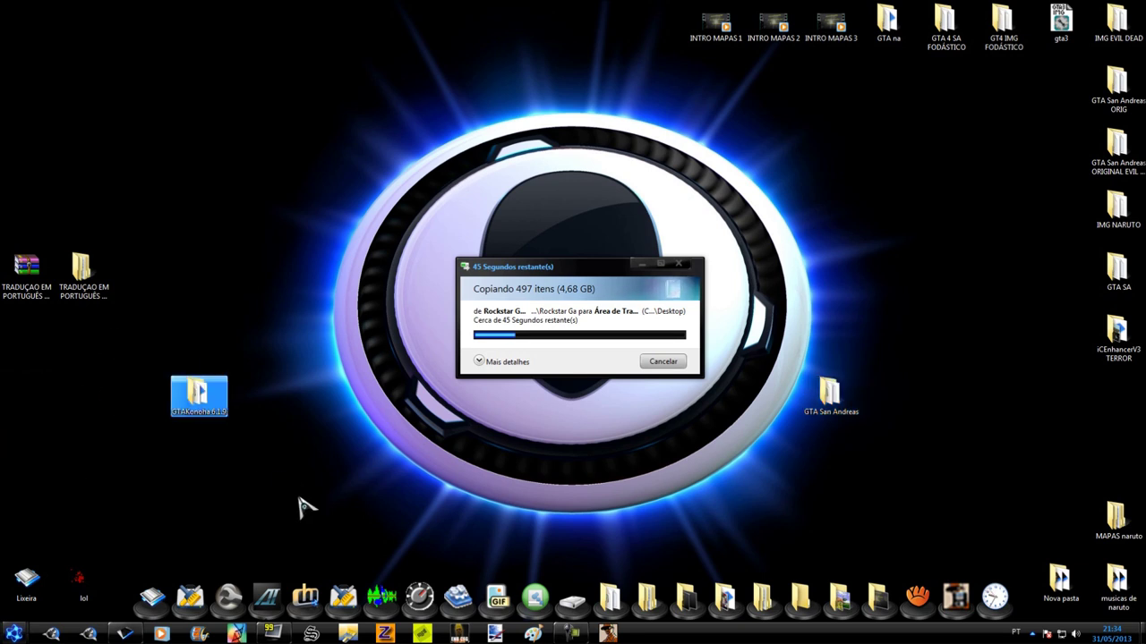
double_click(211, 408)
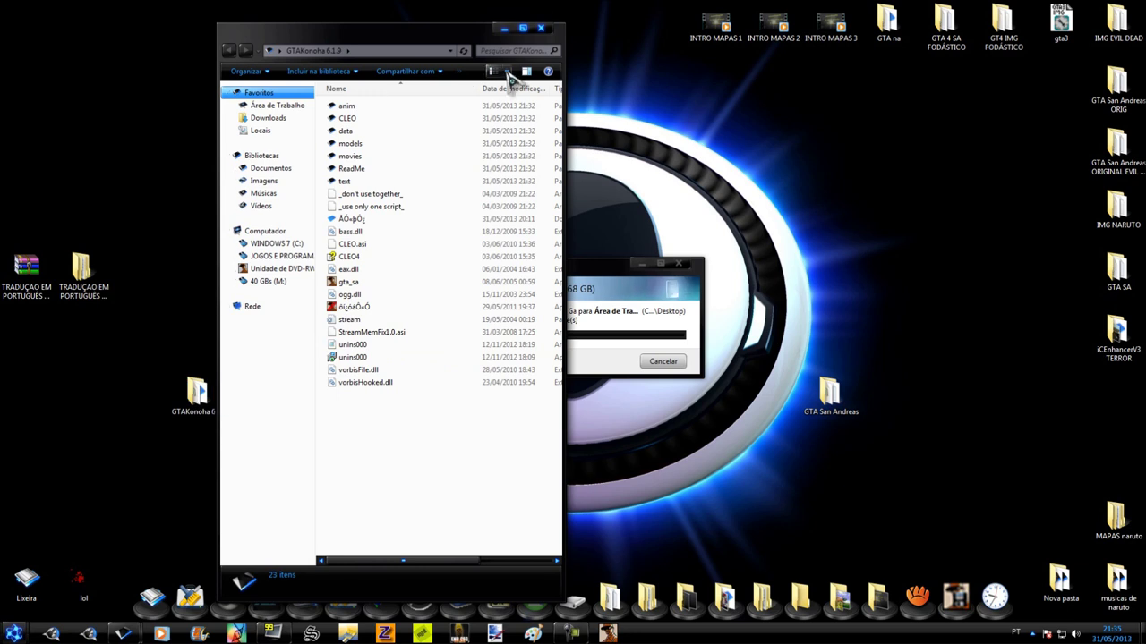
left_click(542, 31)
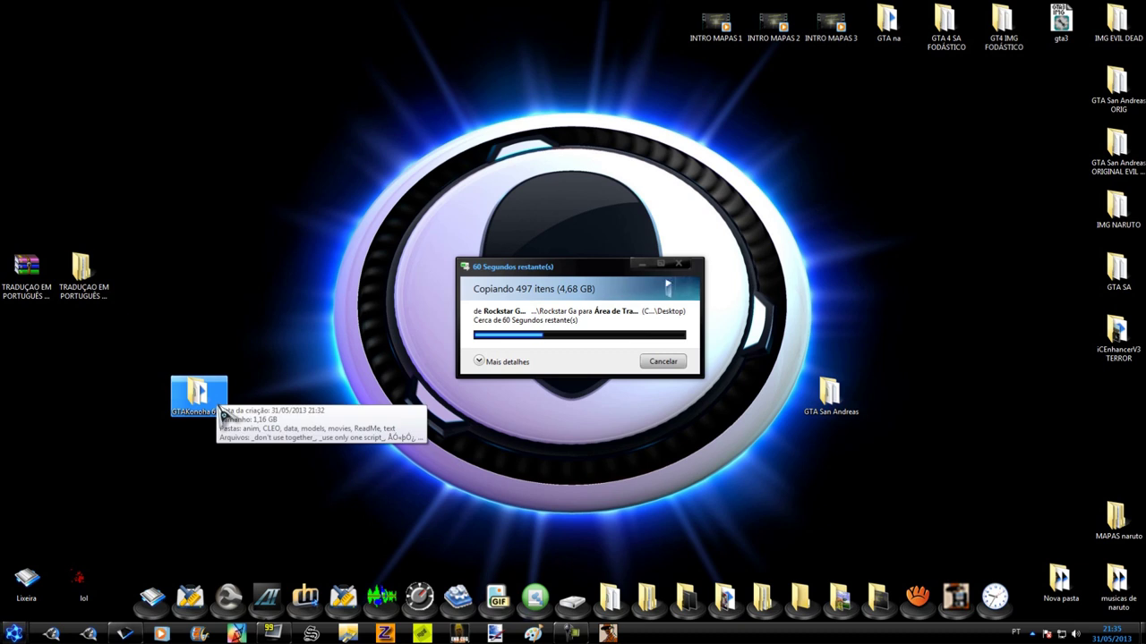
left_click(267, 387)
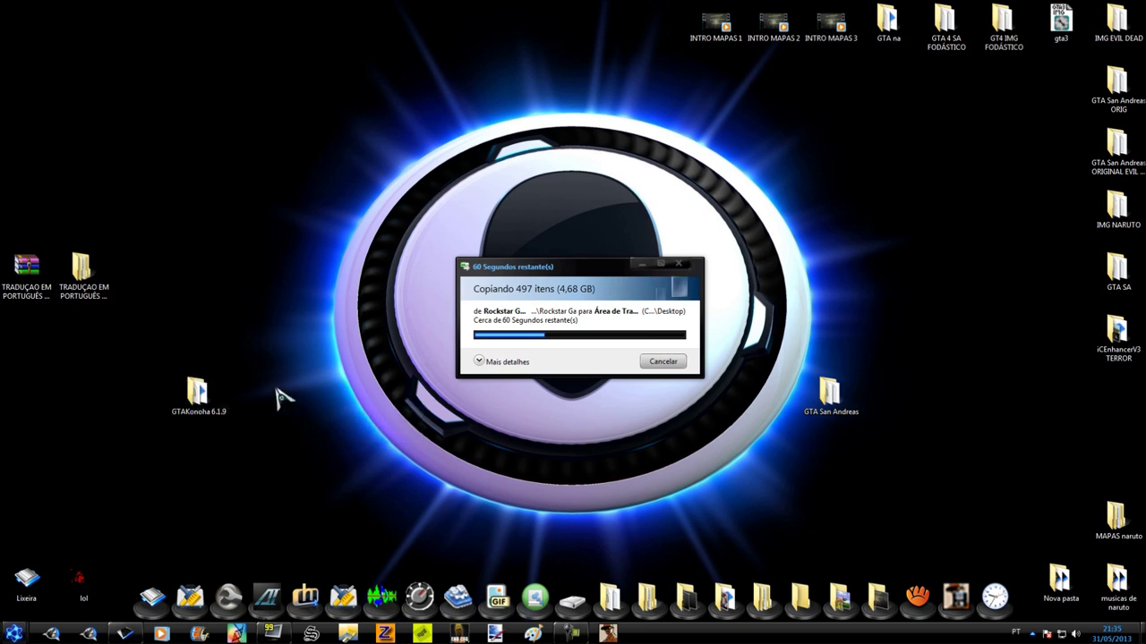
right_click(219, 397)
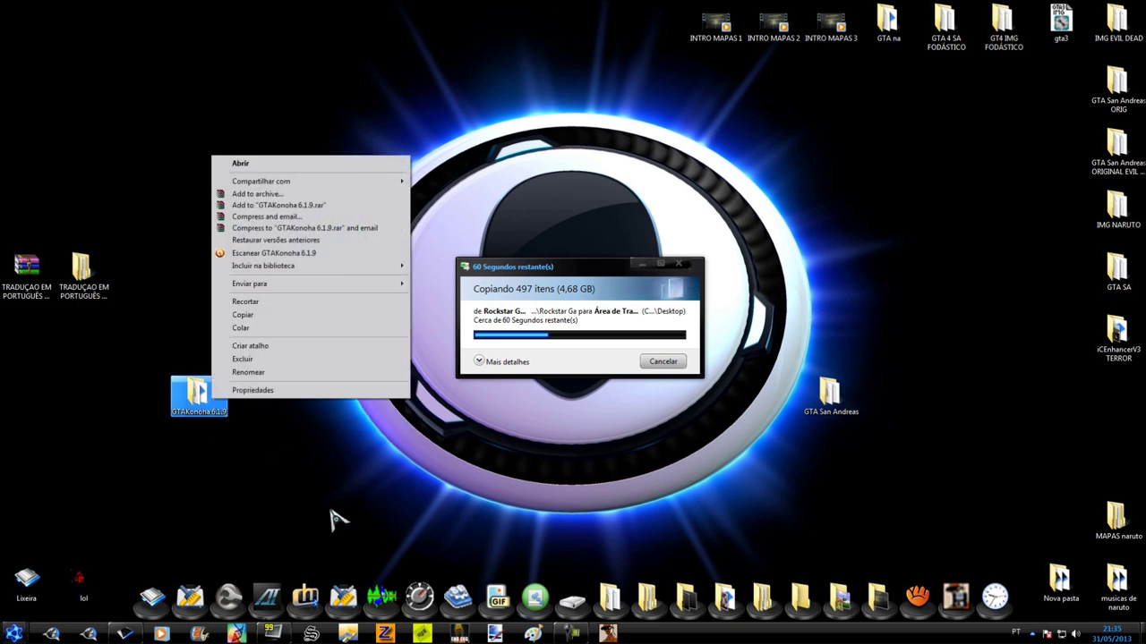
left_click(293, 536)
left_click_drag(221, 389, 235, 405)
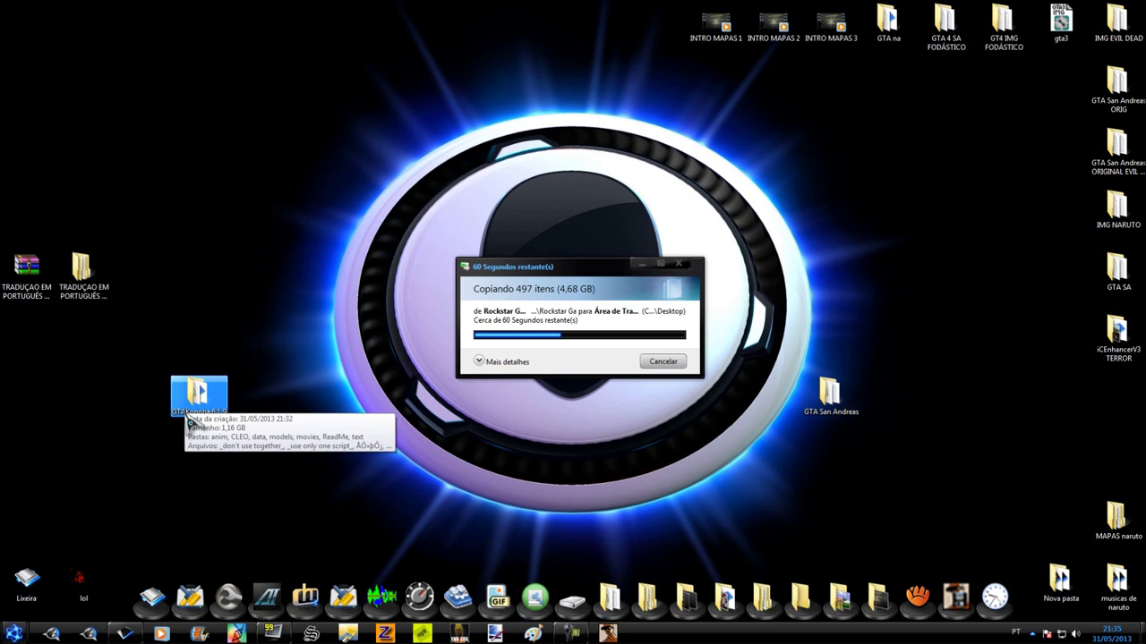
left_click(202, 429)
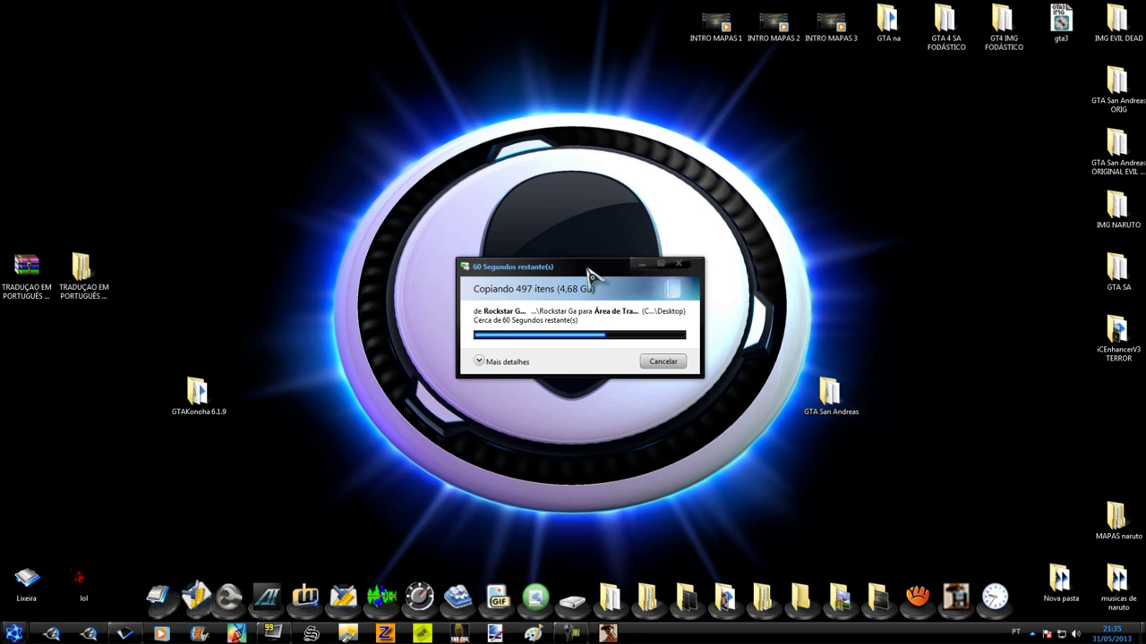
left_click_drag(590, 273, 568, 237)
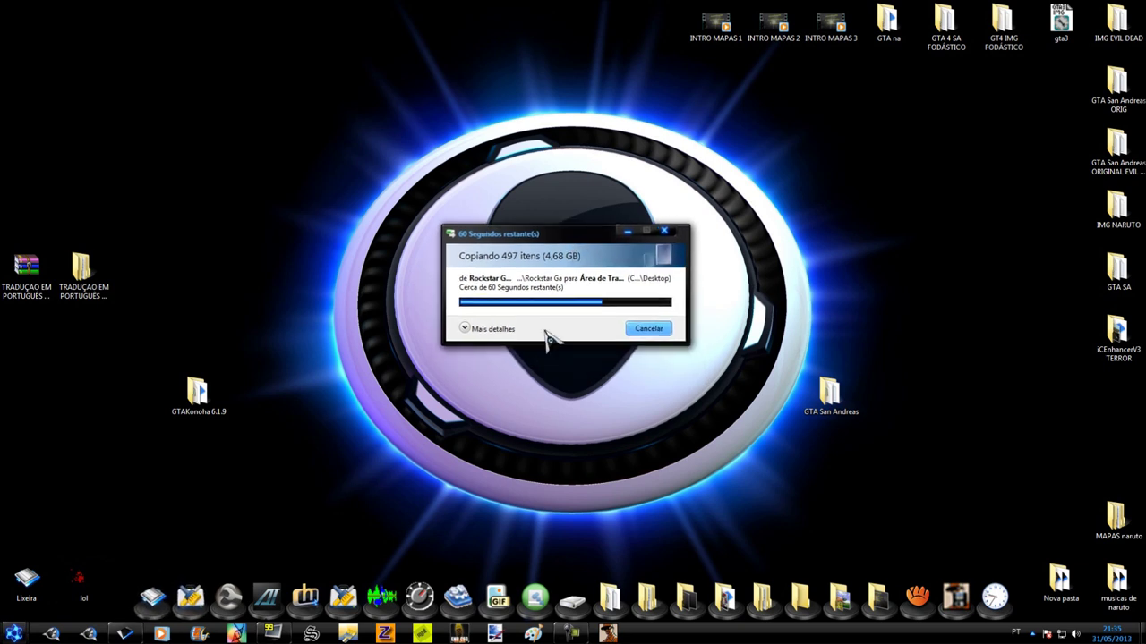
Expand the details of the running file copy and reposition the GTA San Andreas folder on the desktop.
left_click(192, 410)
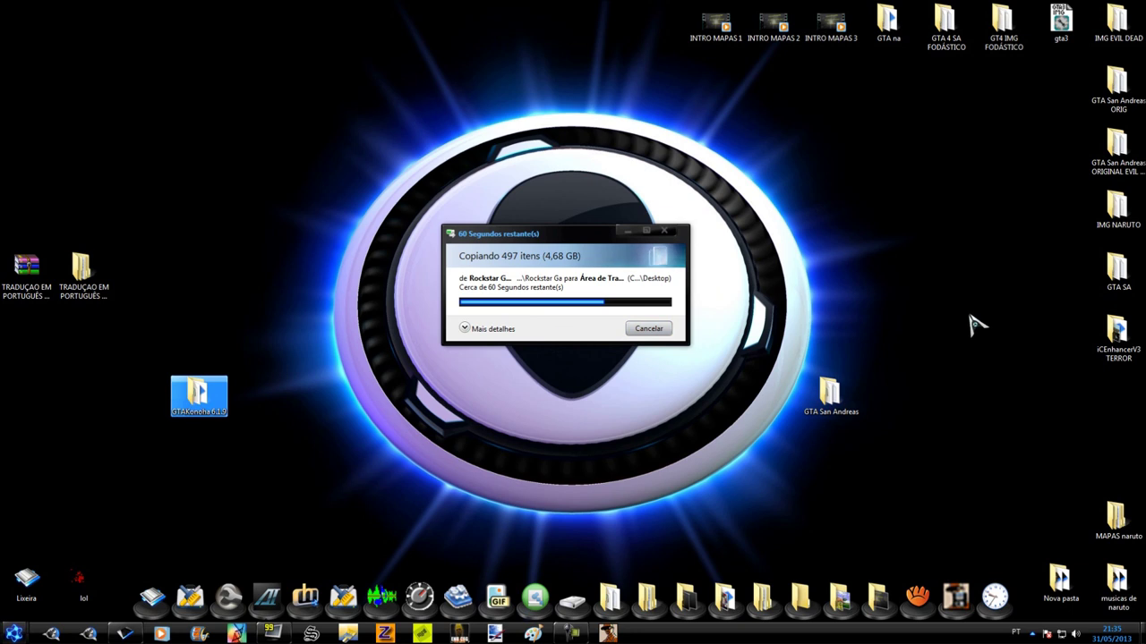
left_click_drag(854, 387, 947, 425)
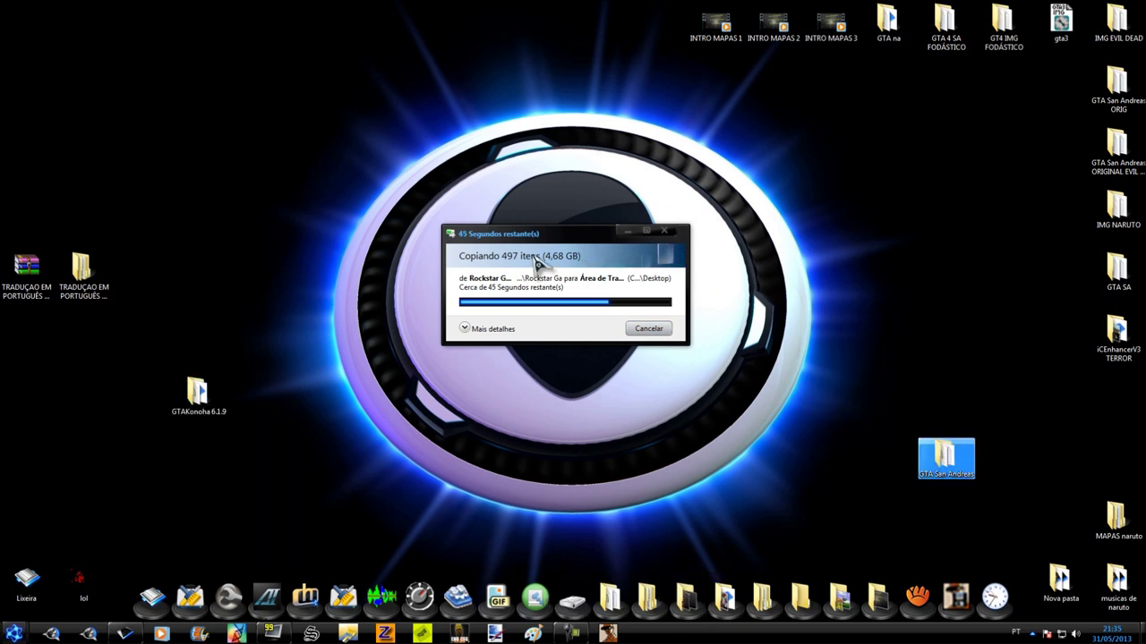
left_click(571, 338)
left_click(490, 328)
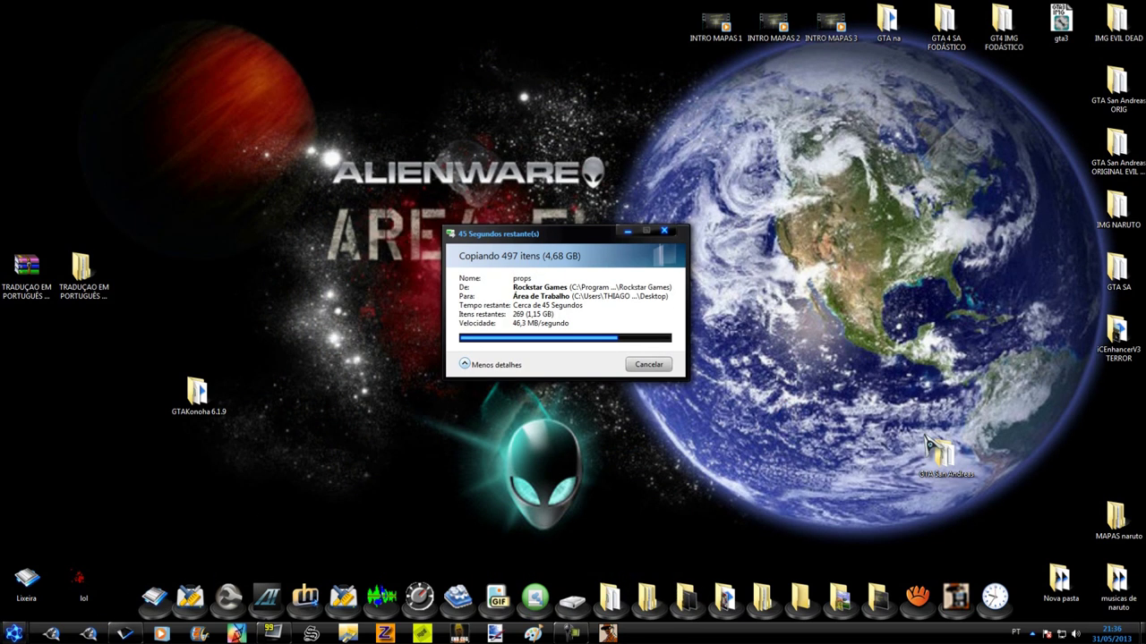
left_click_drag(940, 452, 769, 396)
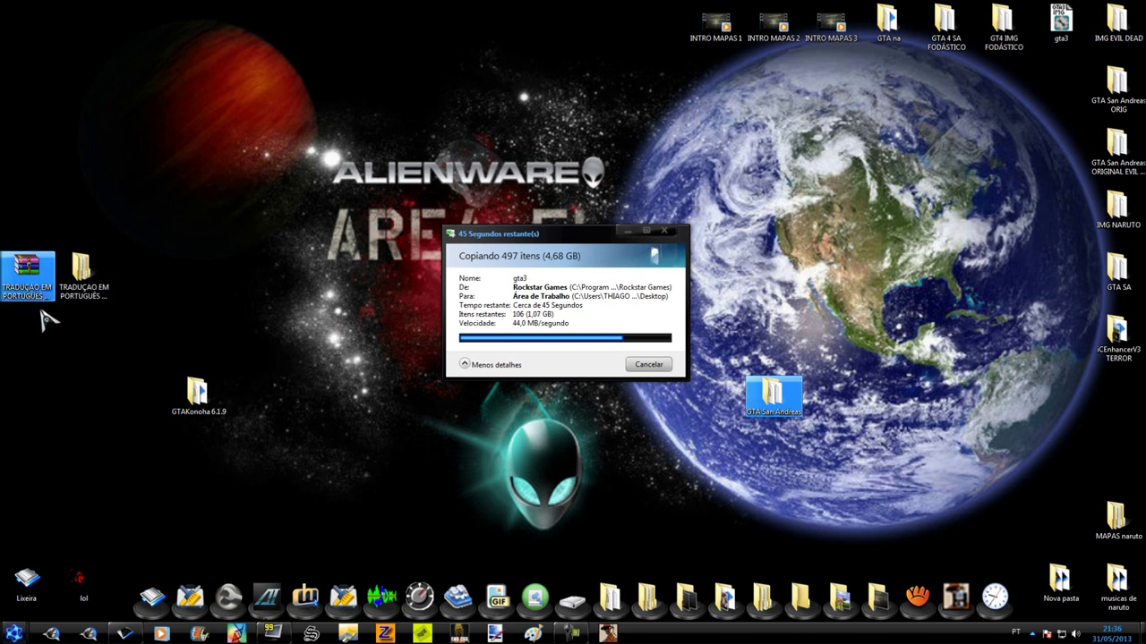
Move the TRADUÇAO EM PORTUGUÊS folder away from its archive on the desktop, view its contents and close it.
left_click(104, 296)
left_click_drag(103, 295, 176, 297)
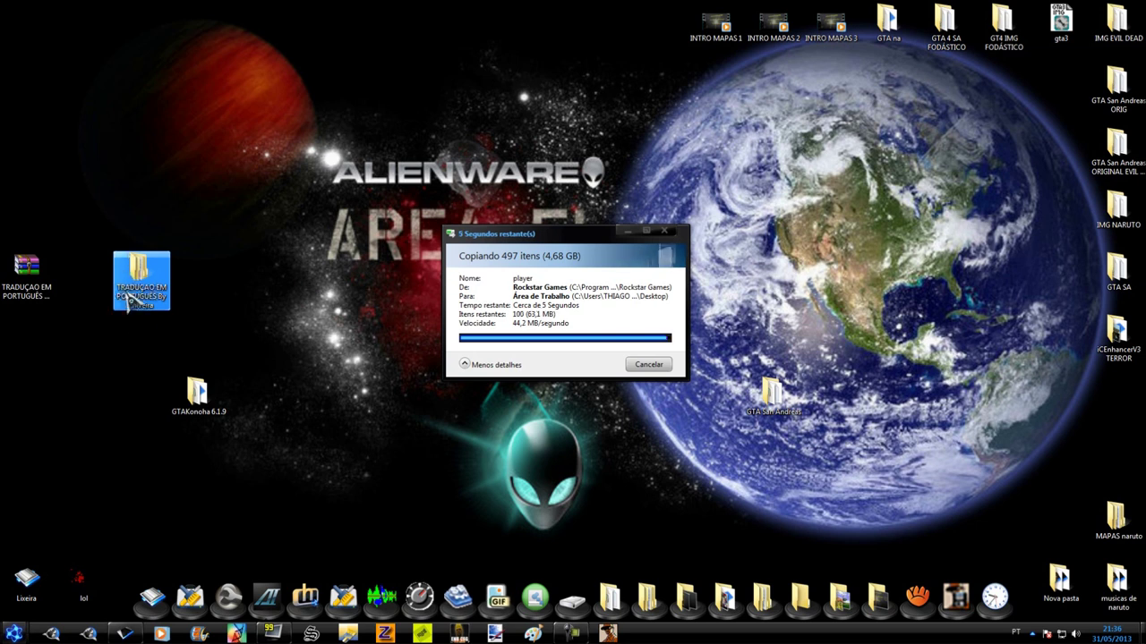
double_click(123, 301)
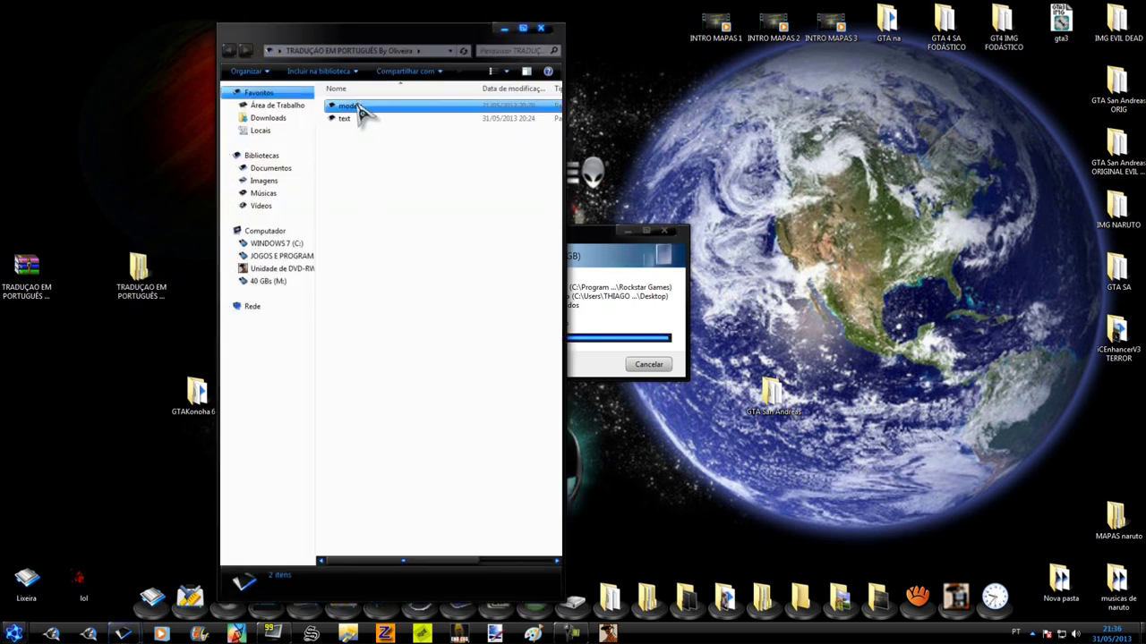
left_click(541, 28)
Open the GTA San Andreas and GTAKonoha 6.1.9 folders from the desktop and arrange their windows side by side.
left_click_drag(835, 271, 719, 389)
double_click(719, 411)
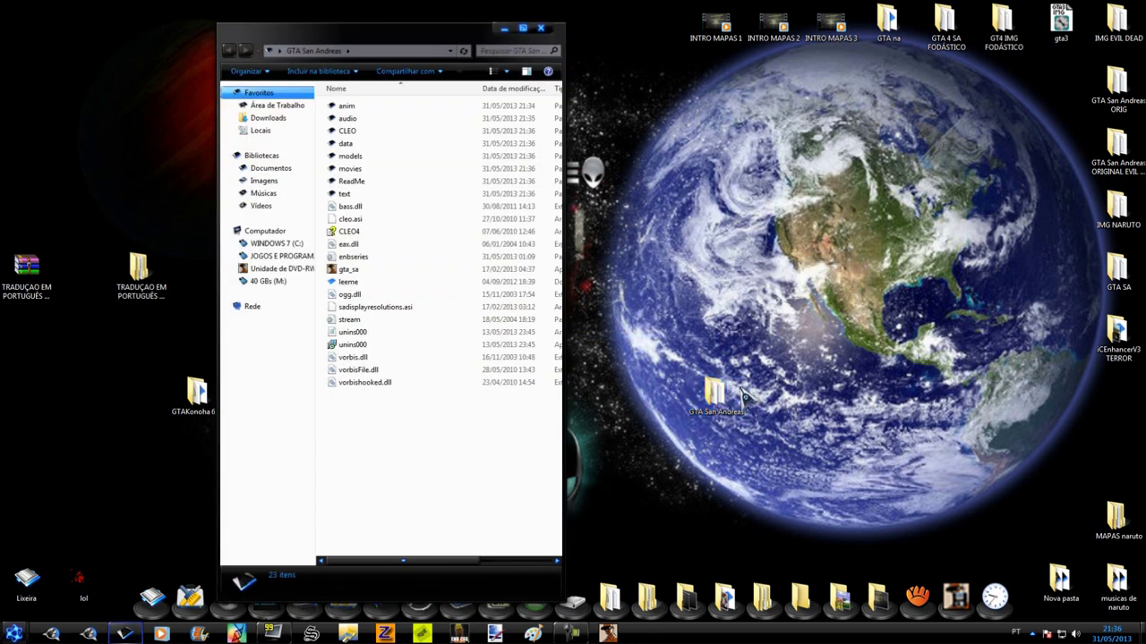
left_click_drag(426, 39, 859, 51)
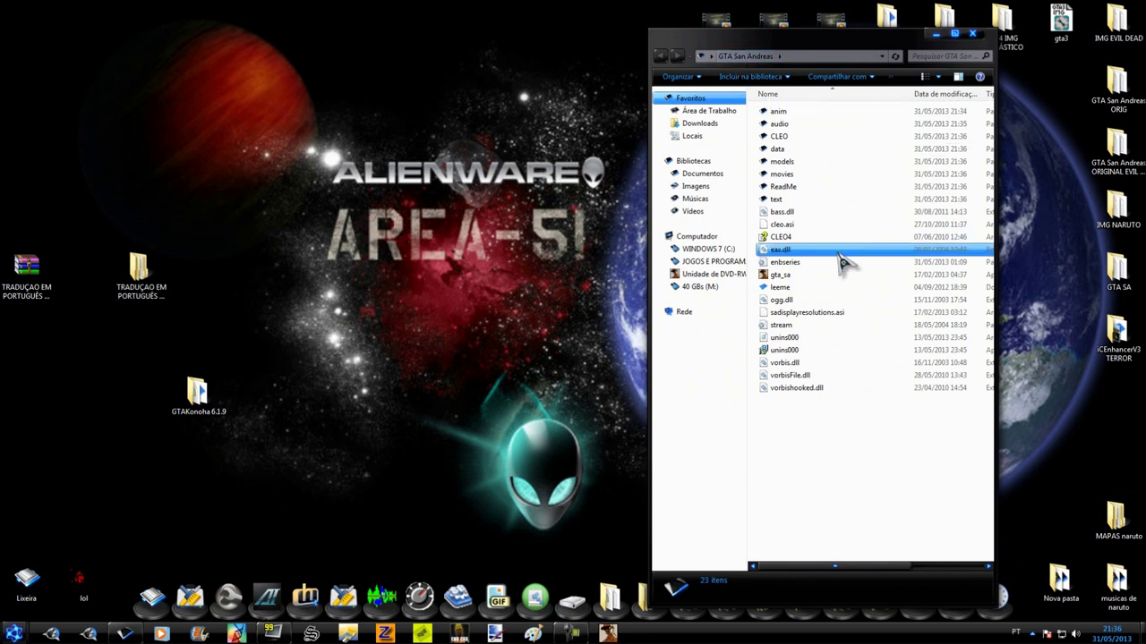
left_click(207, 403)
double_click(200, 414)
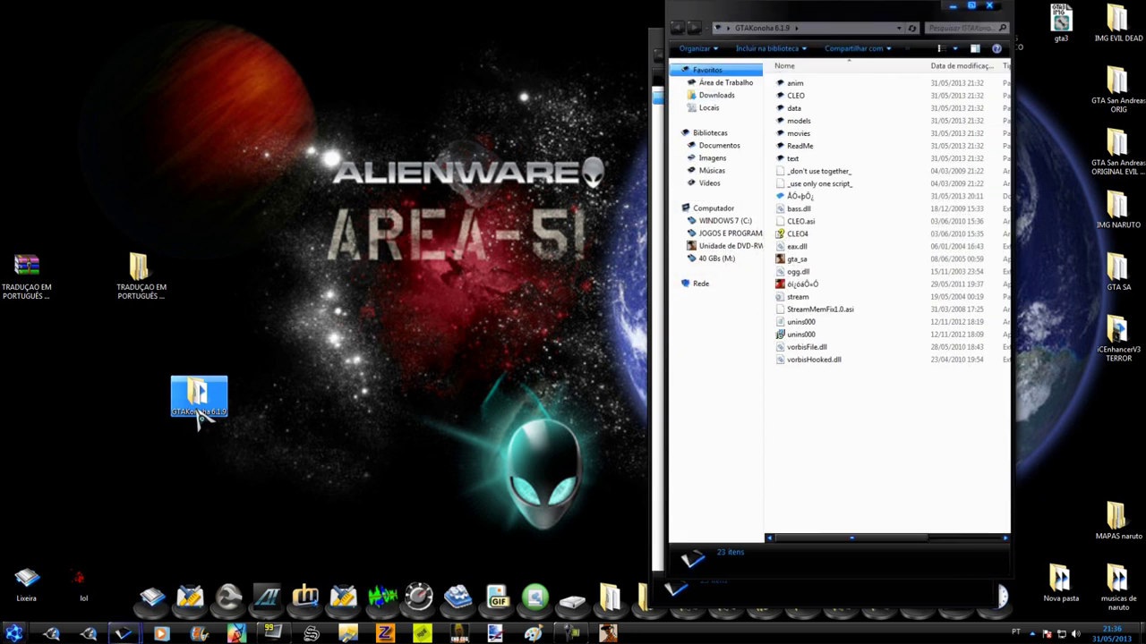
left_click_drag(936, 18, 429, 60)
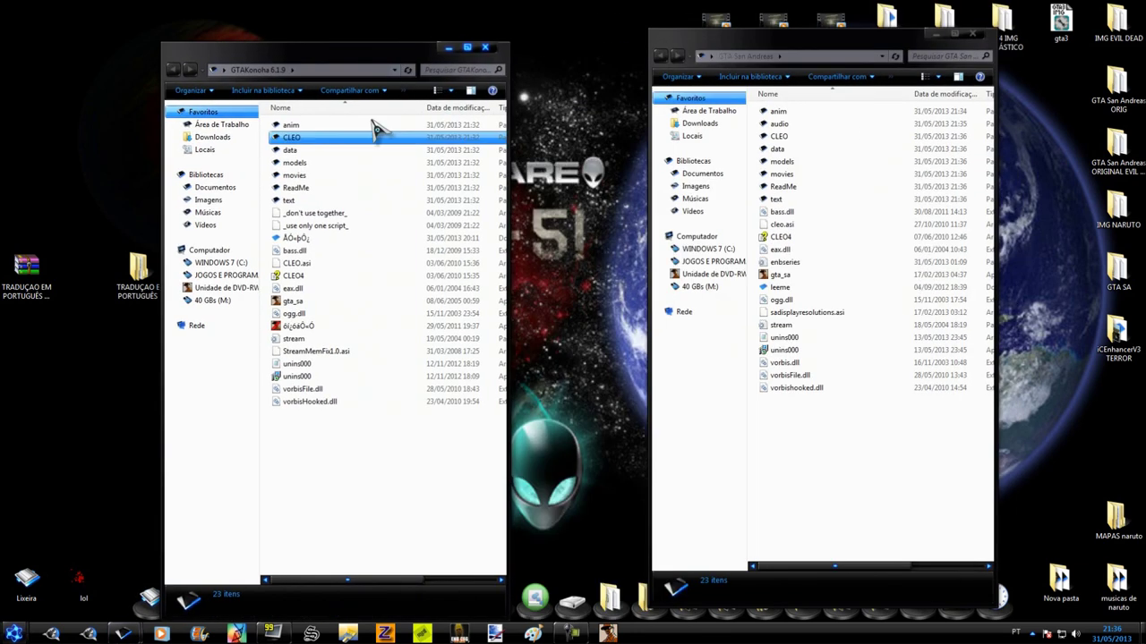
Copy all the files and folders inside GTAKonoha 6.1.9.
left_click_drag(340, 440, 304, 105)
right_click(371, 193)
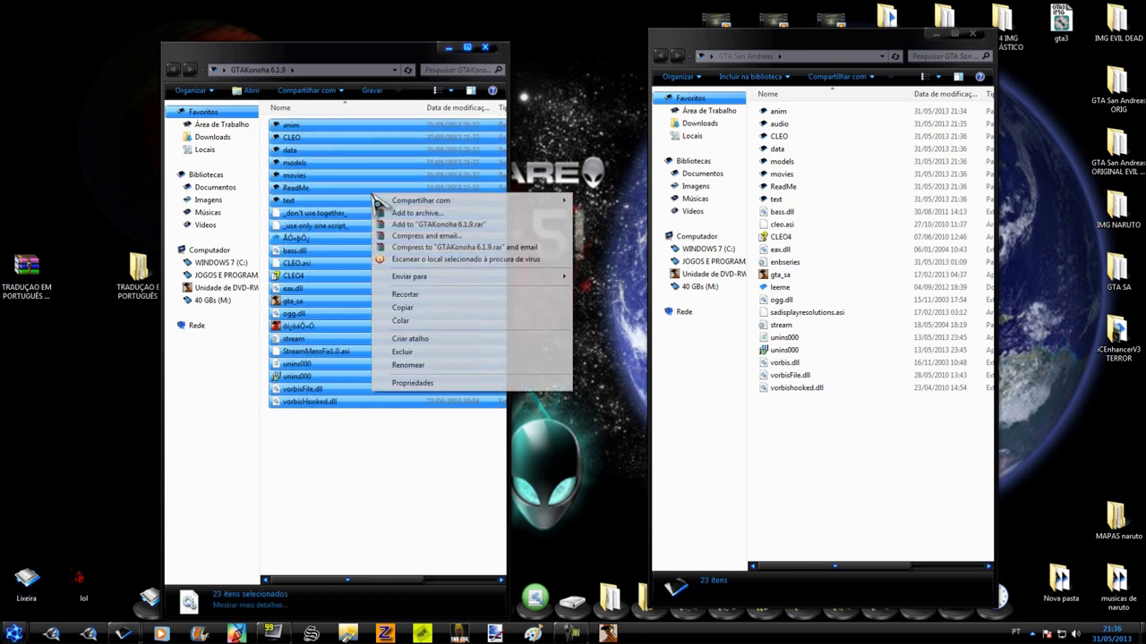
left_click(402, 308)
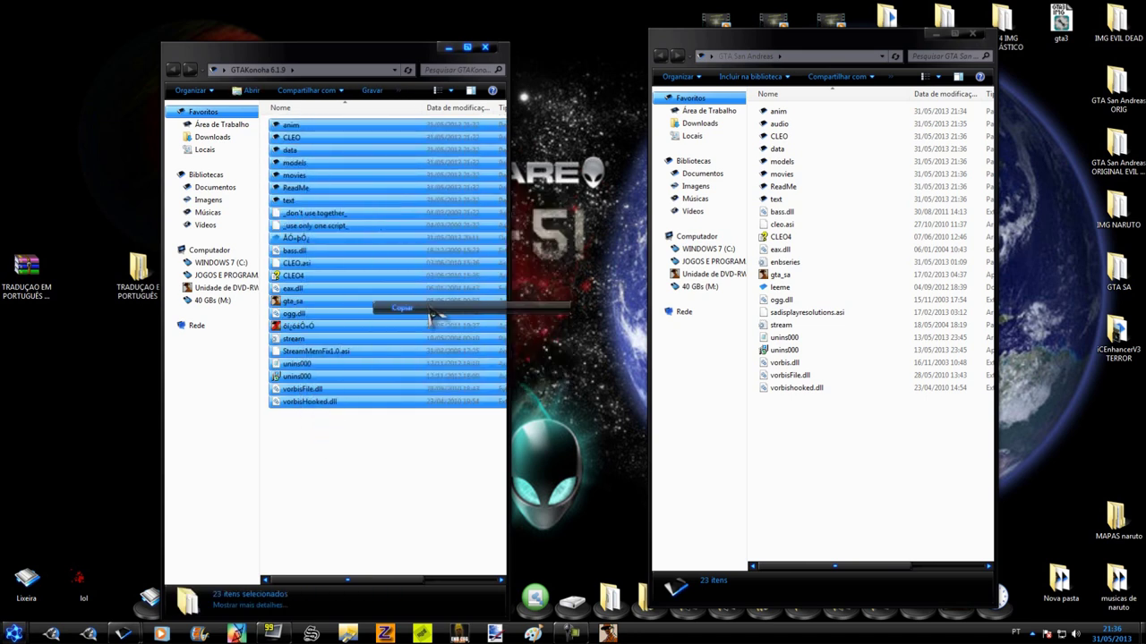
right_click(846, 481)
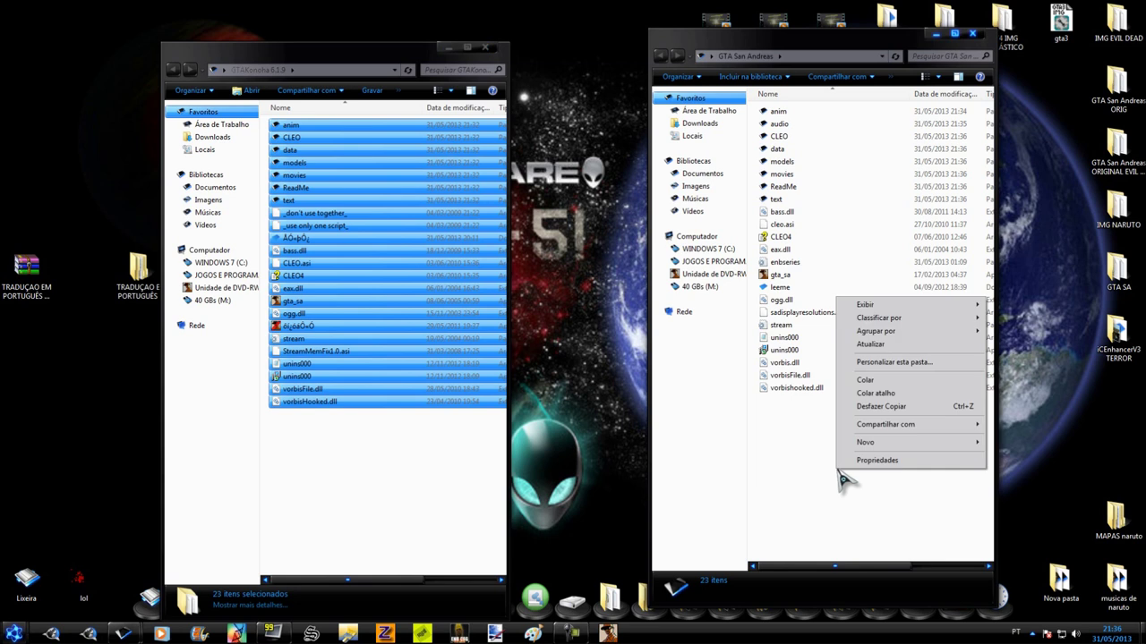
left_click(886, 386)
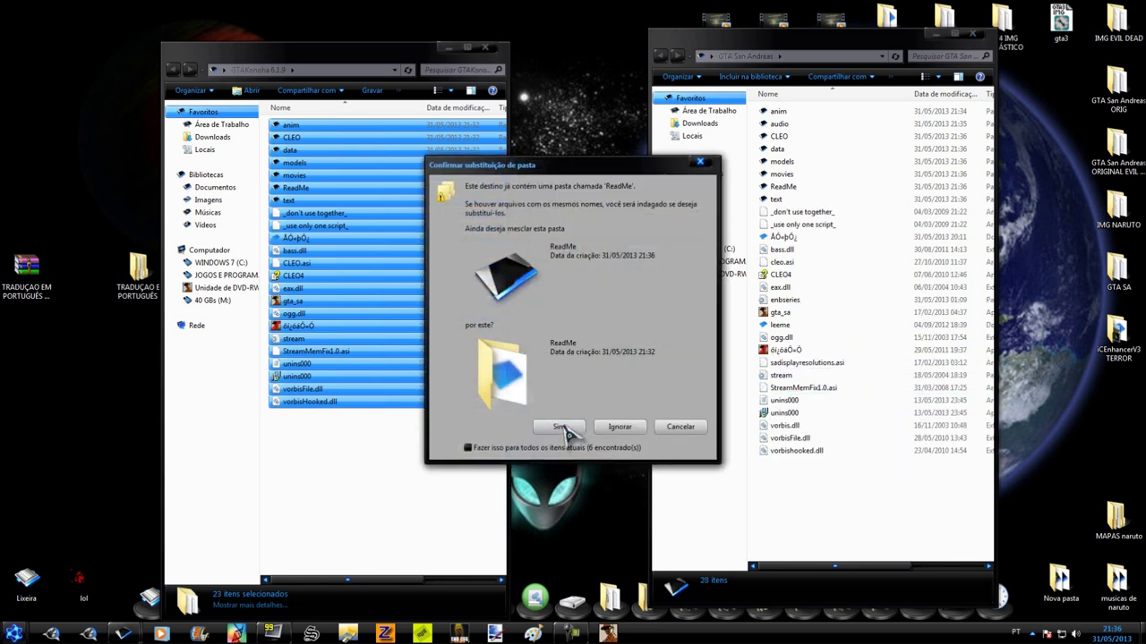
left_click(678, 429)
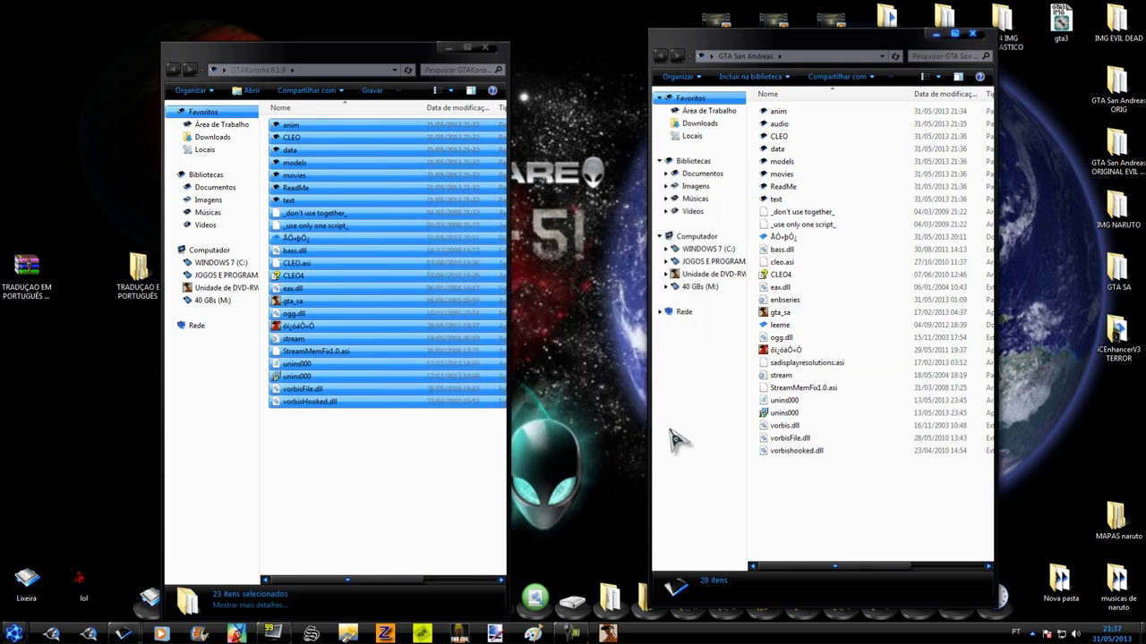
Launch gta_sa from the GTA San Andreas folder and start a new San Andreas [Jogo Padrão] game.
double_click(830, 326)
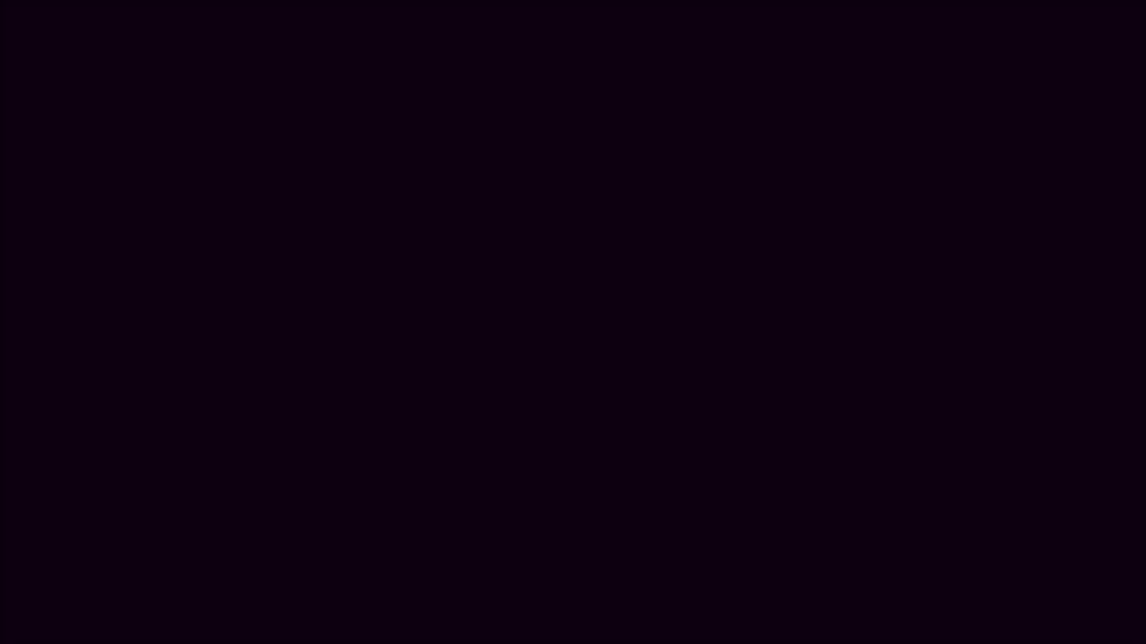
key("Up")
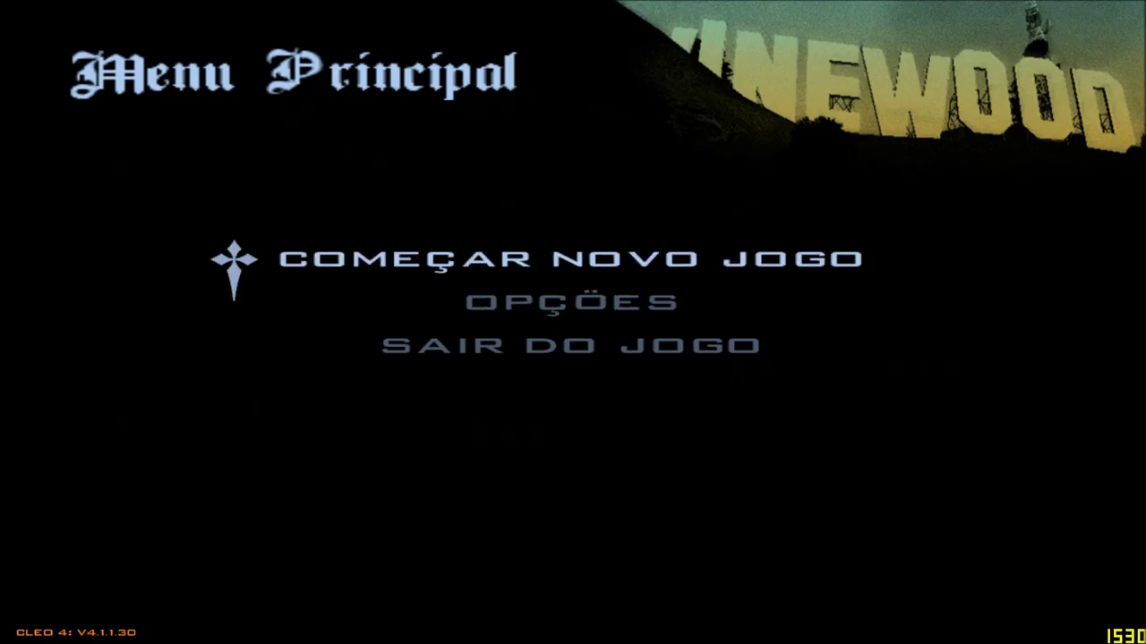
key("Return")
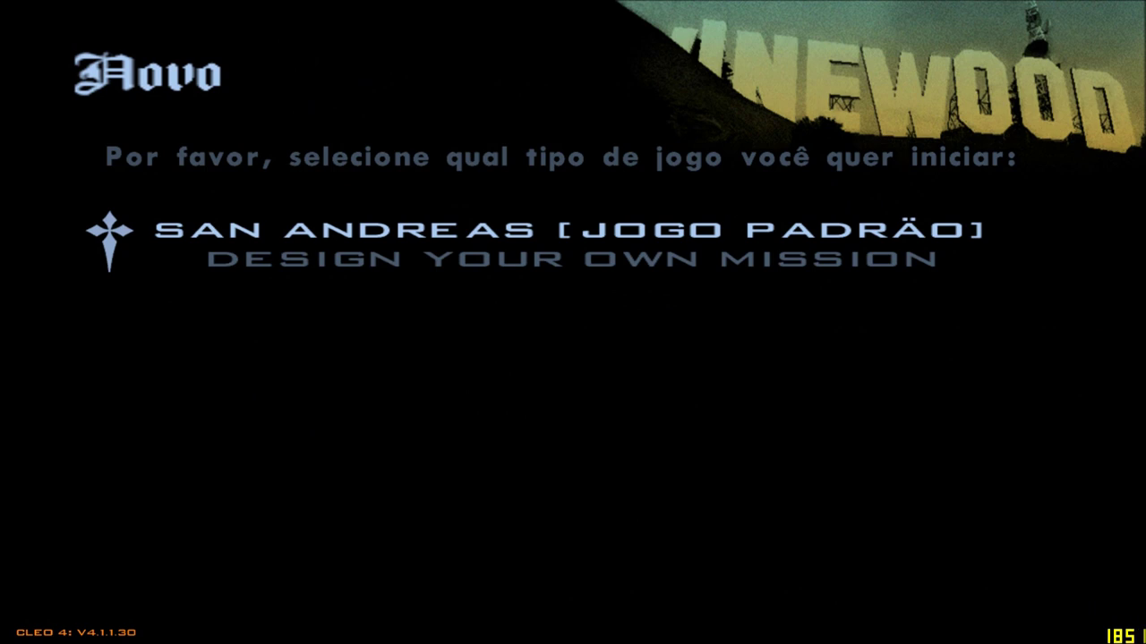
key("Return")
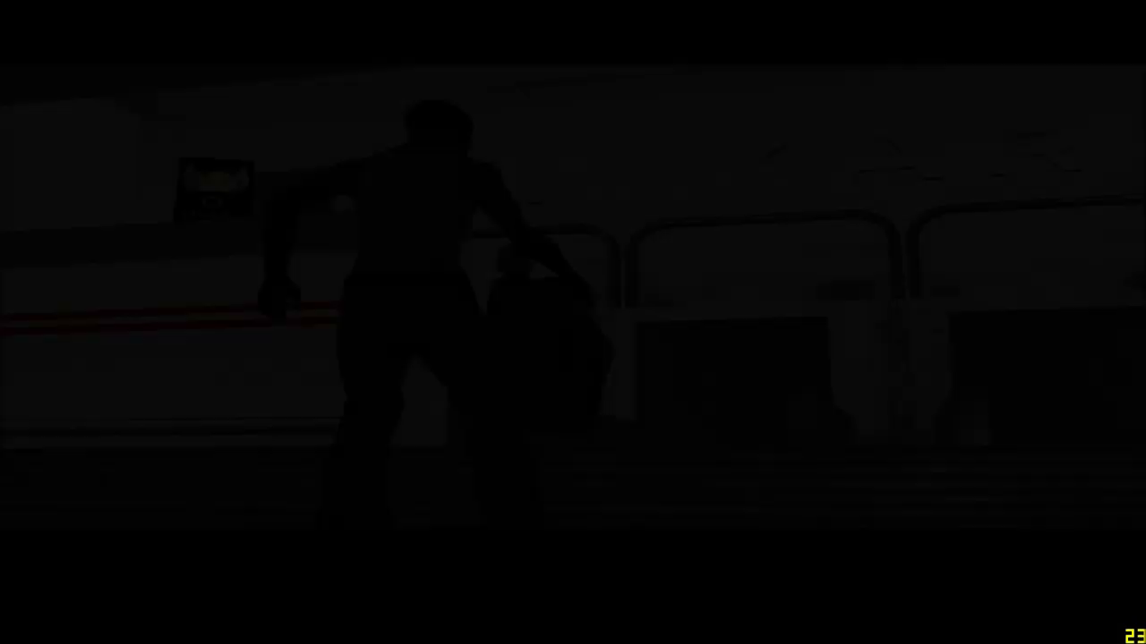
key("Return")
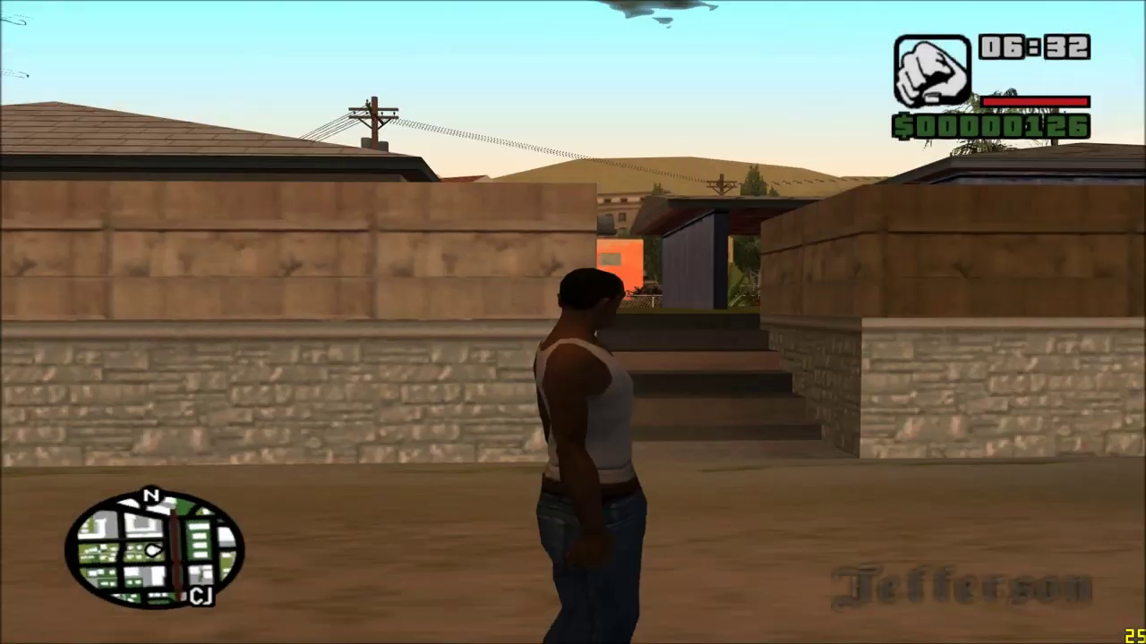
Quit the running game and return to the open desktop folders.
key("Escape")
key("Up")
key("Return")
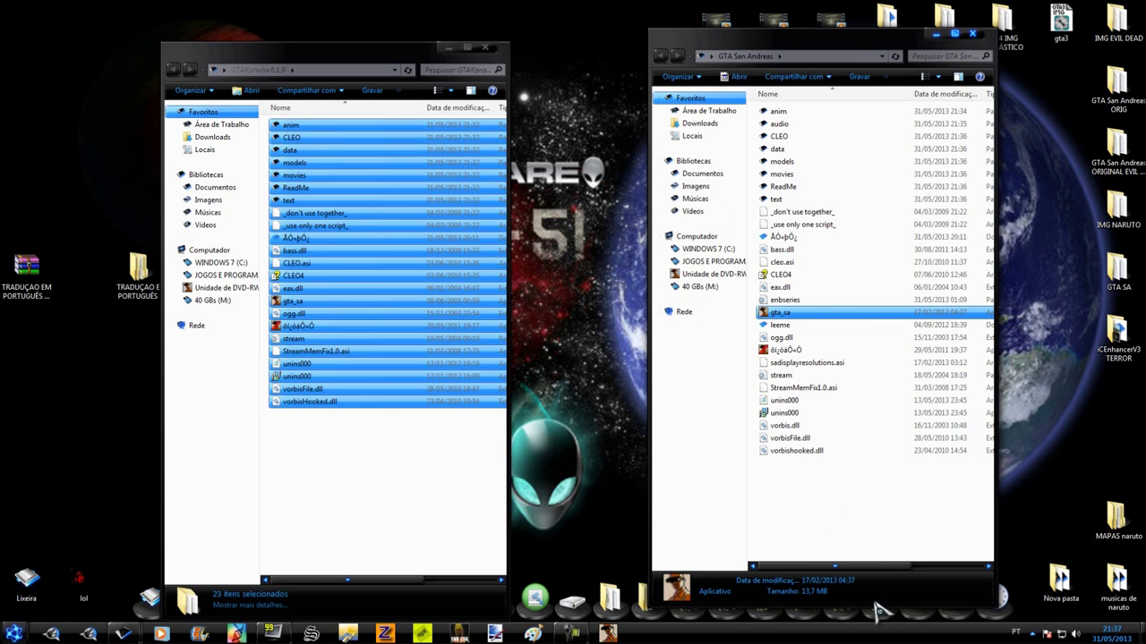
Paste the mod files into GTA San Andreas, merging folders and replacing all conflicting files, and close the GTAKonoha 6.1.9 window.
right_click(843, 479)
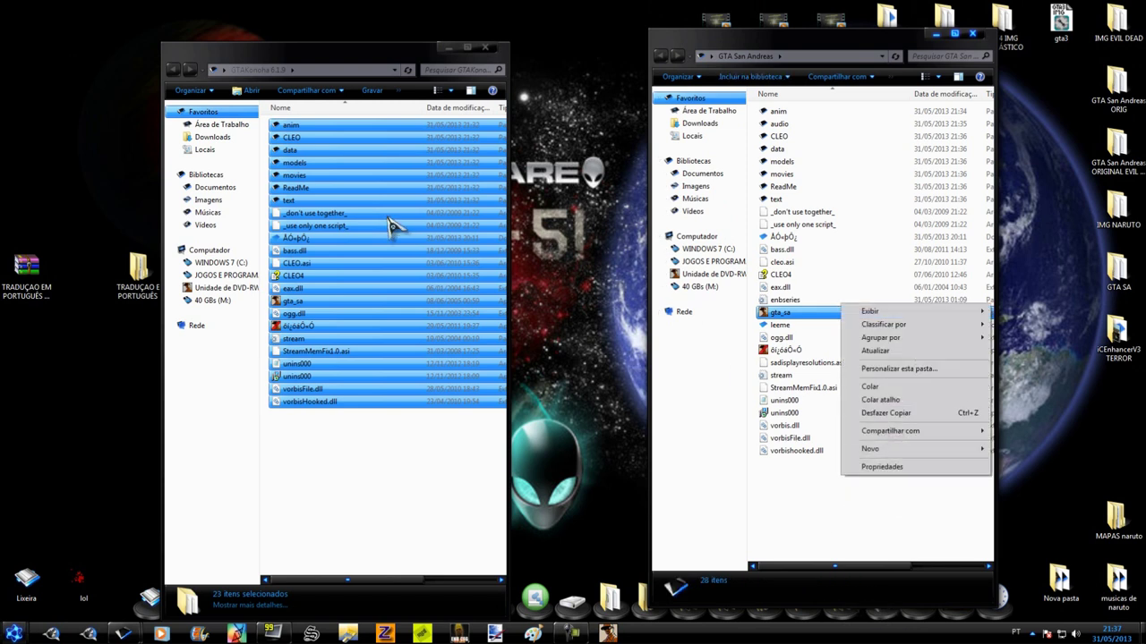
left_click(906, 387)
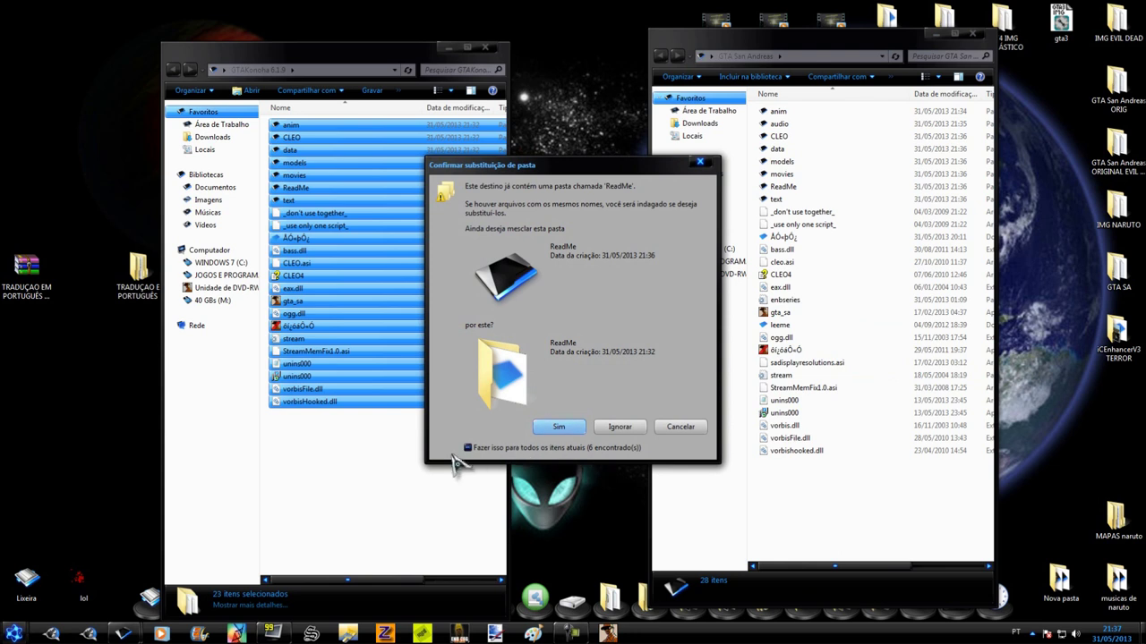
left_click(557, 427)
left_click(537, 455)
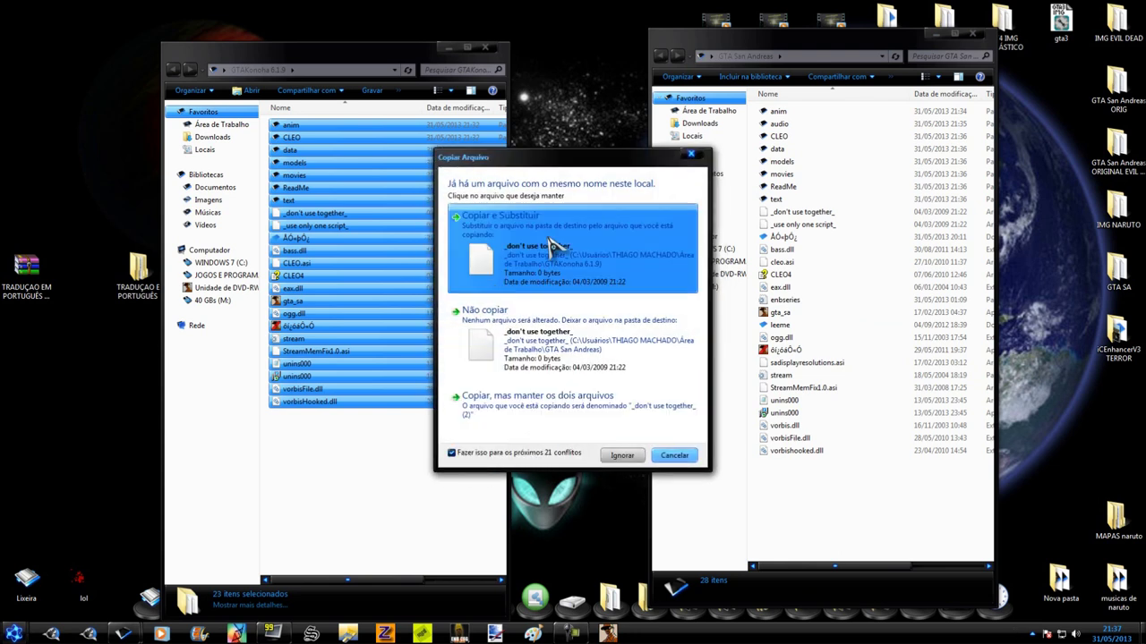
left_click(595, 263)
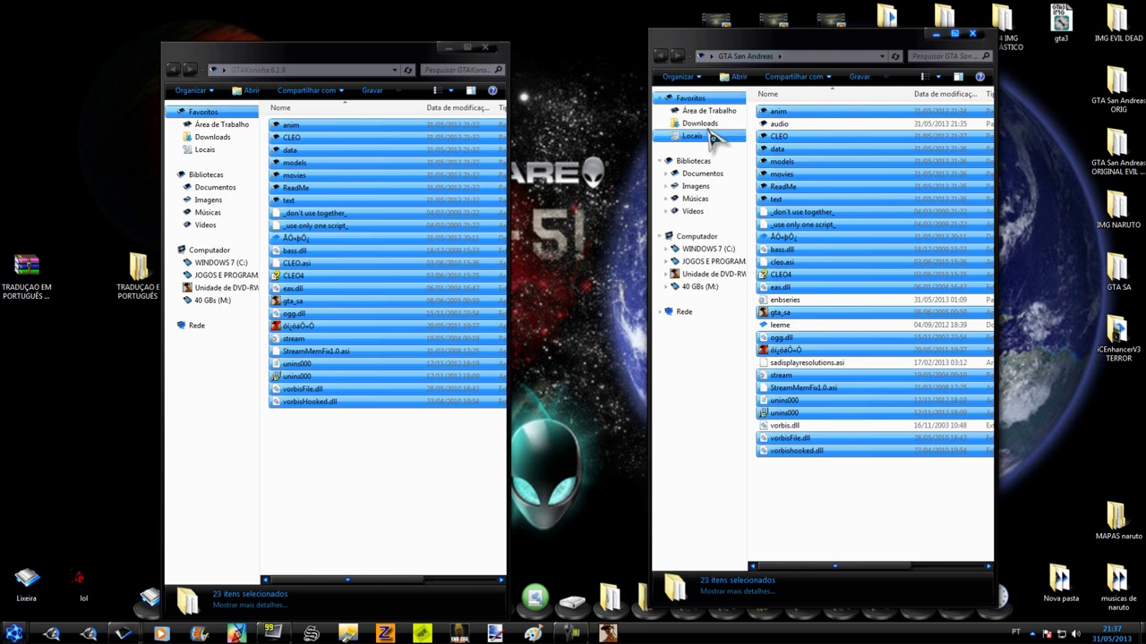
left_click(487, 48)
Launch gta_sa with the mod files in place and start a new standard game.
left_click(799, 314)
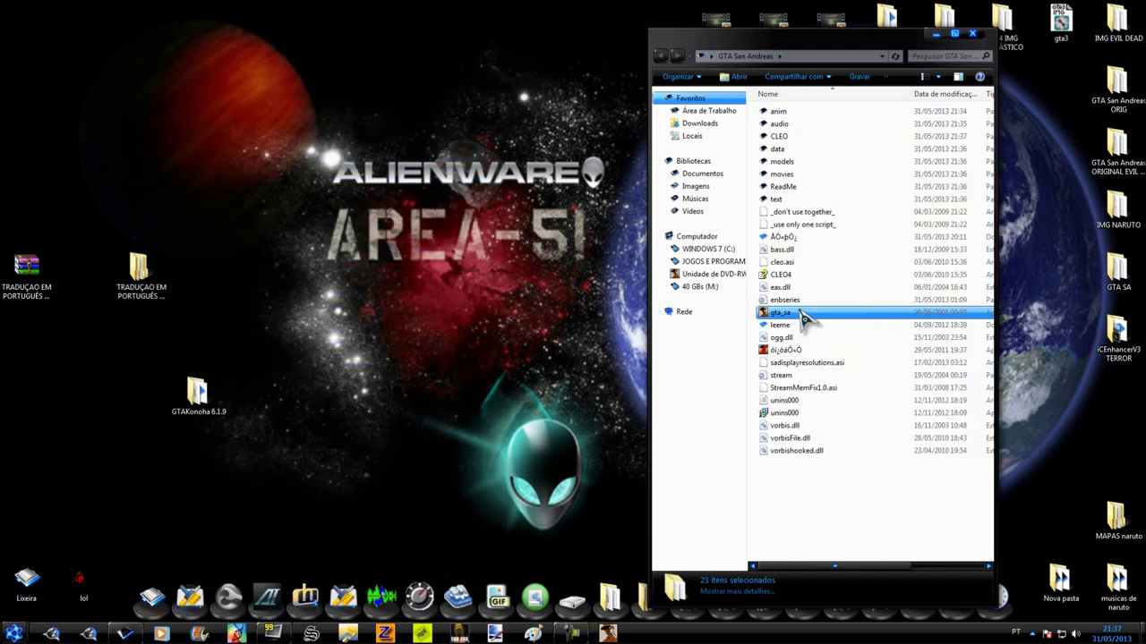
double_click(800, 312)
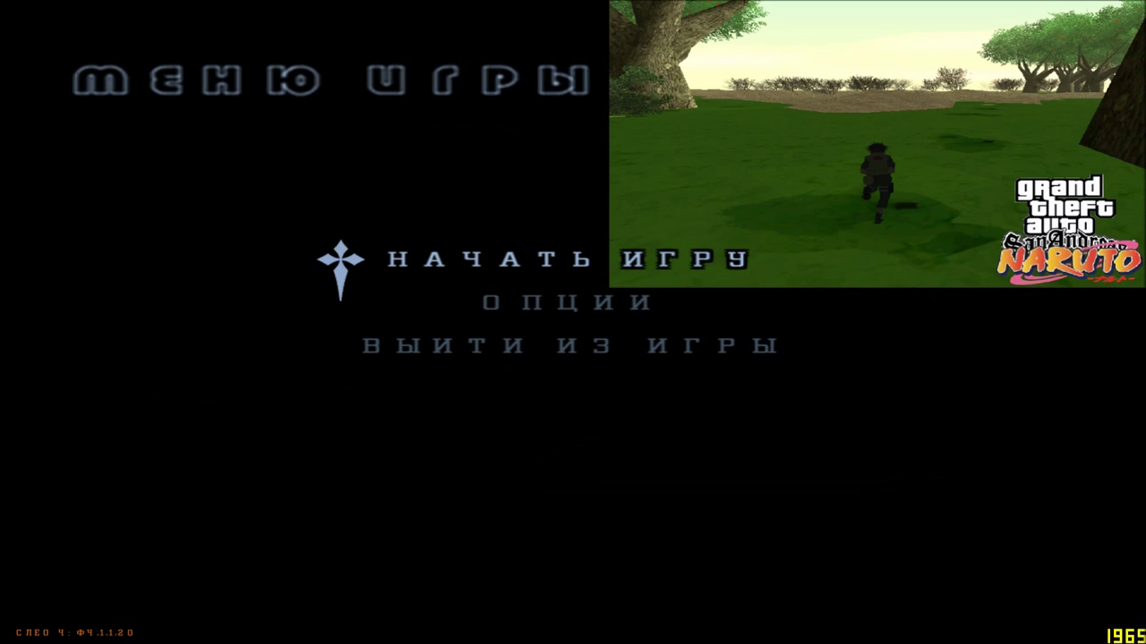
key("Down")
key("Down")
key("Up")
key("Up")
key("Return")
key("Return")
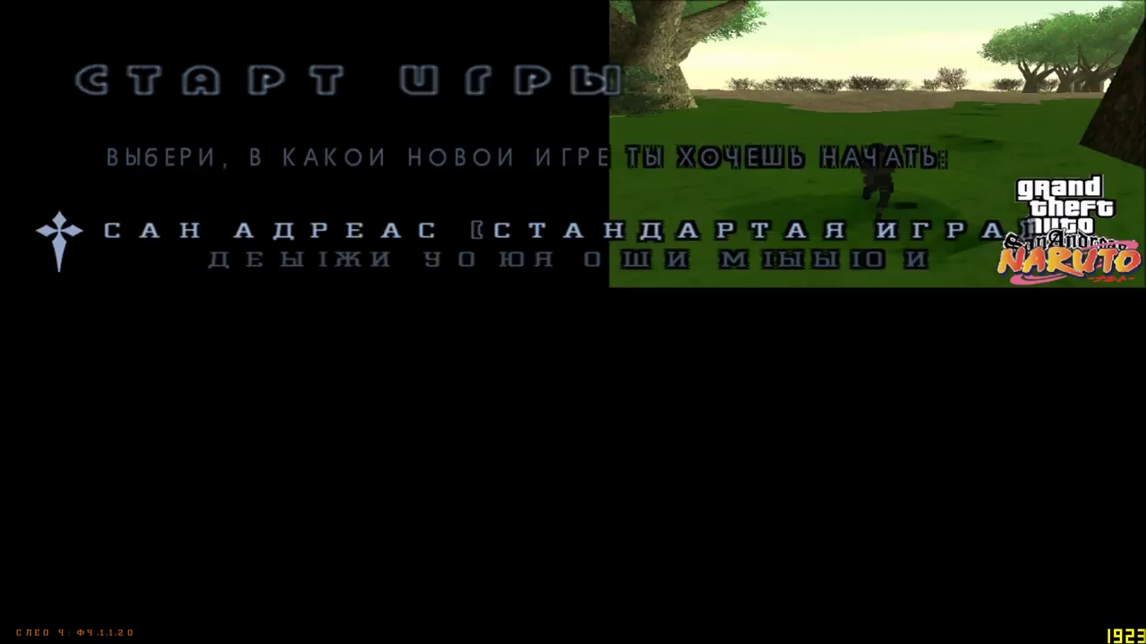
key("Return")
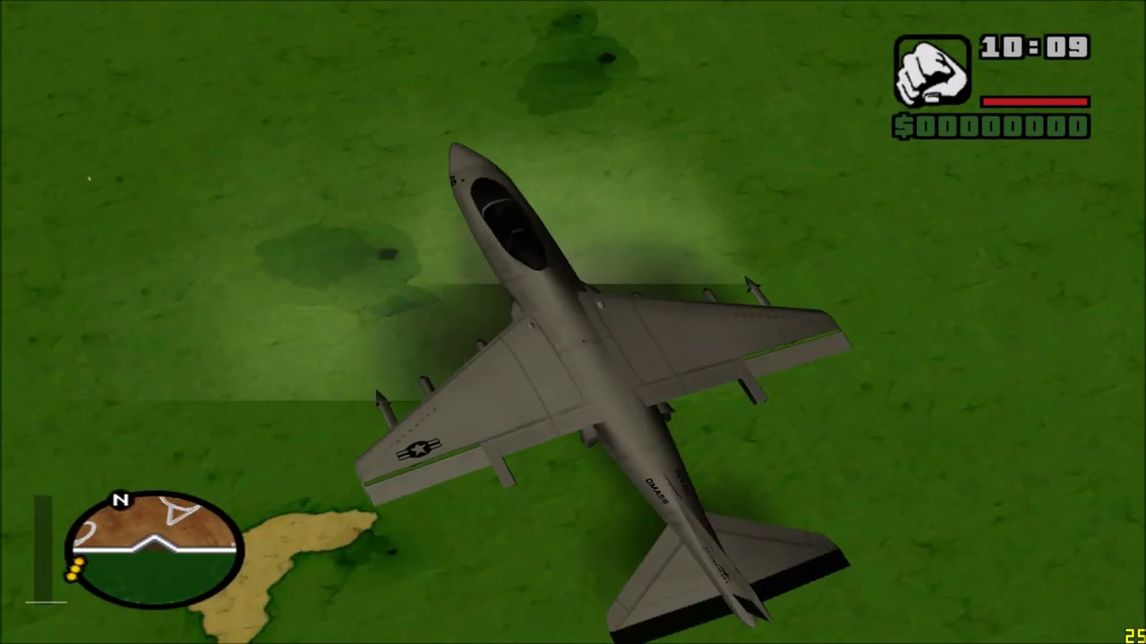
Exit the modded game from its pause screen and close the stopped gta_sa.exe program.
key("Escape")
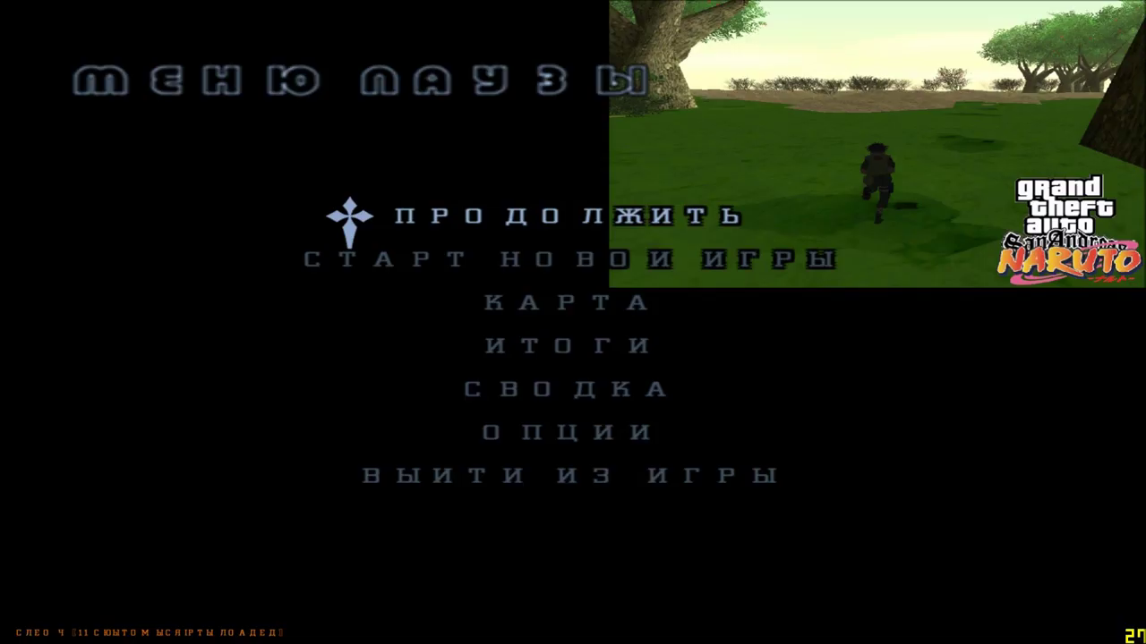
key("Up")
key("Return")
key("Up")
key("Return")
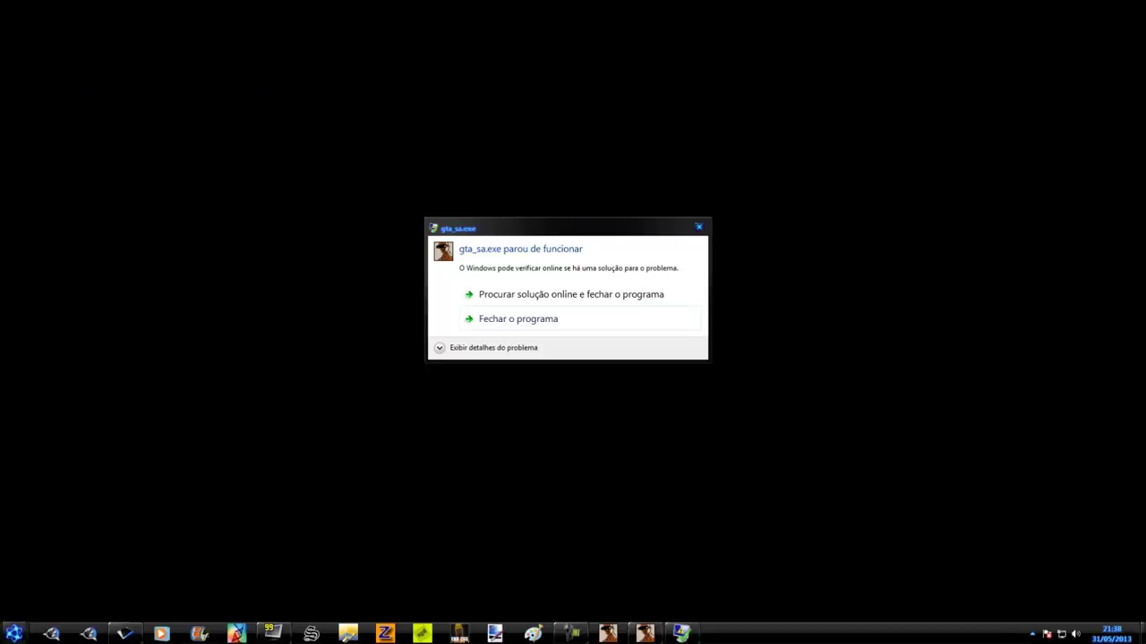
key("Return")
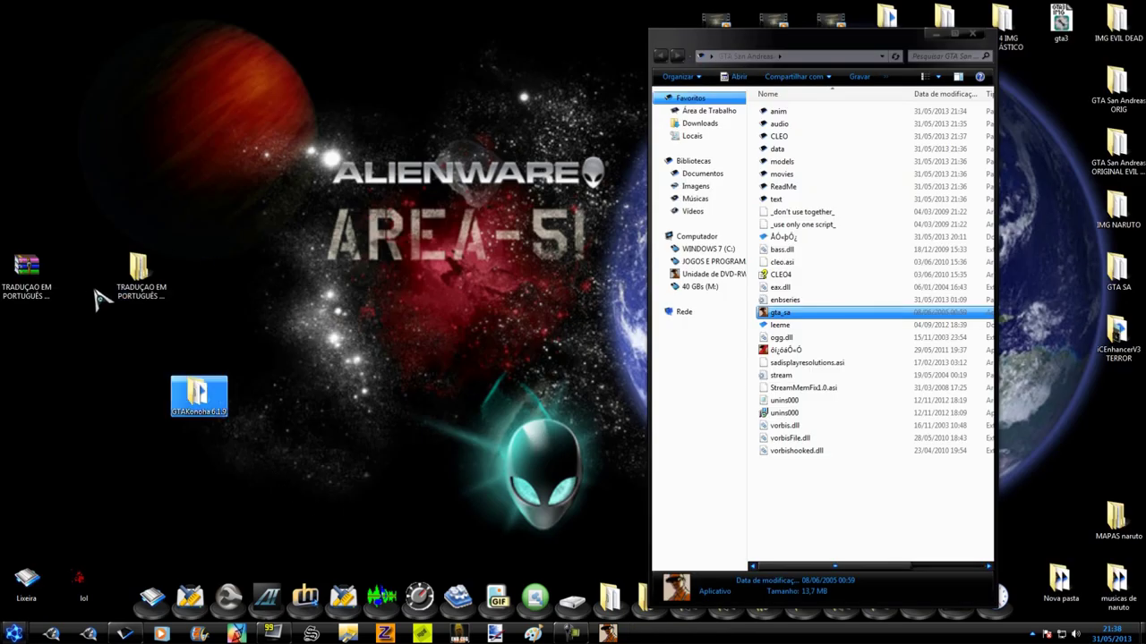
Open the extracted Portuguese translation folder on the desktop and copy its models and text folders.
left_click(134, 285)
double_click(132, 285)
left_click_drag(320, 115, 342, 141)
right_click(342, 135)
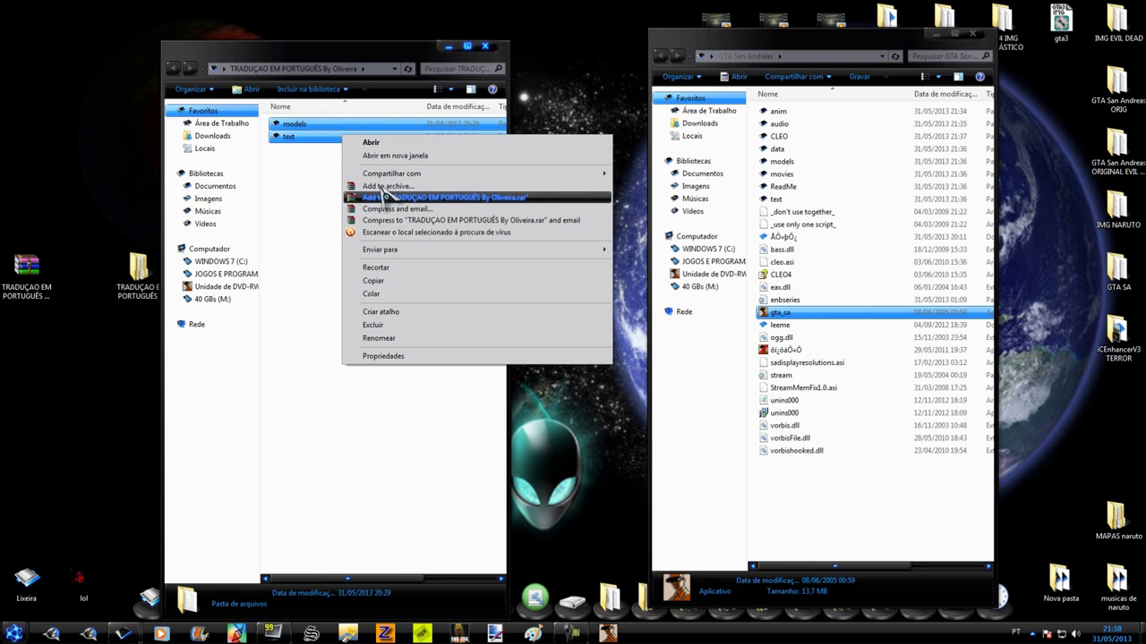
left_click(398, 287)
Paste the translation folders into GTA San Andreas, merging the existing folders and replacing the conflicting files.
right_click(856, 499)
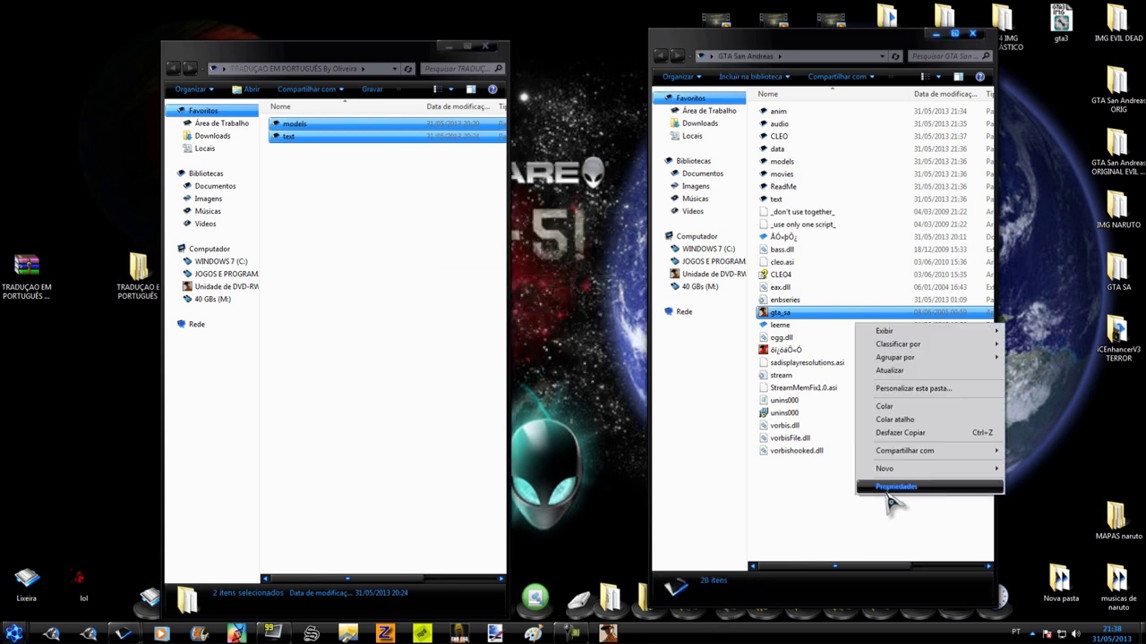
left_click(895, 407)
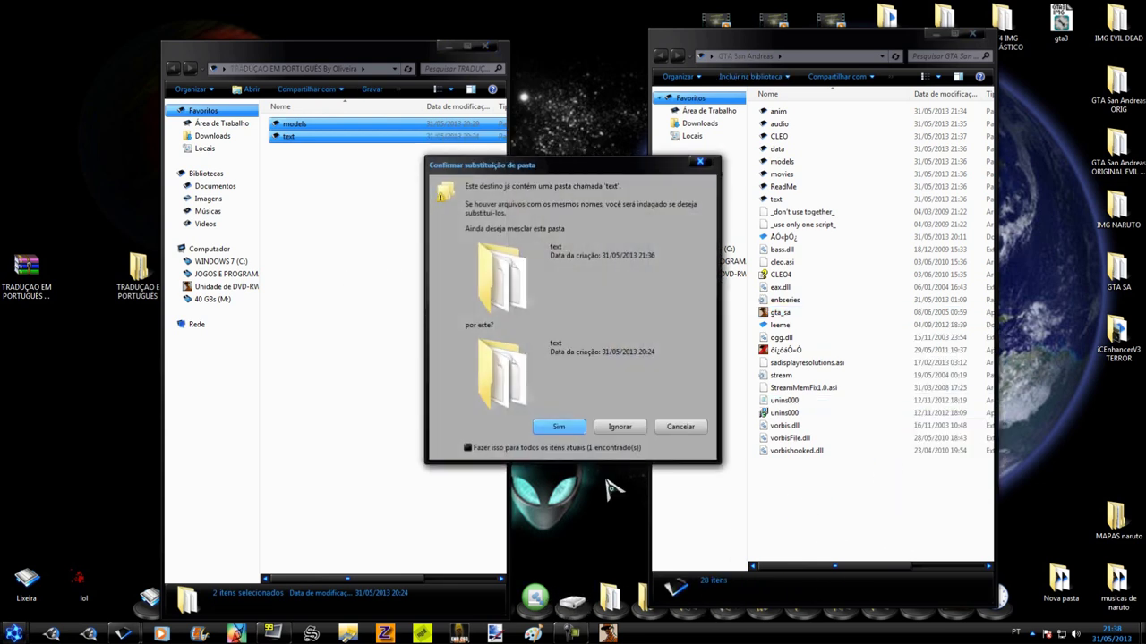
left_click(557, 426)
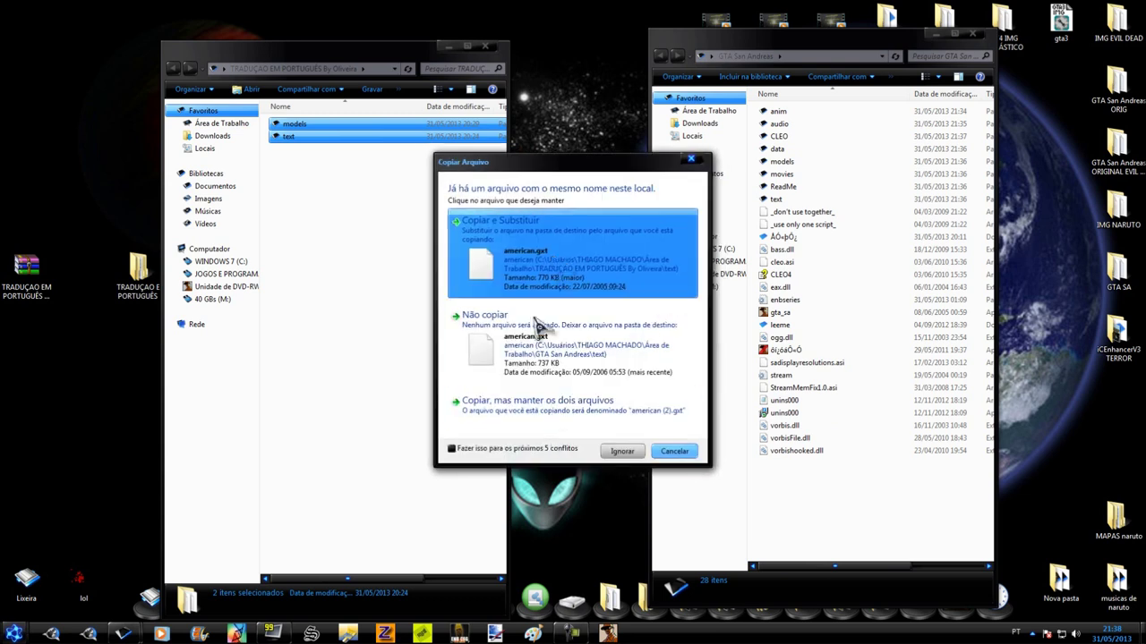
left_click(557, 264)
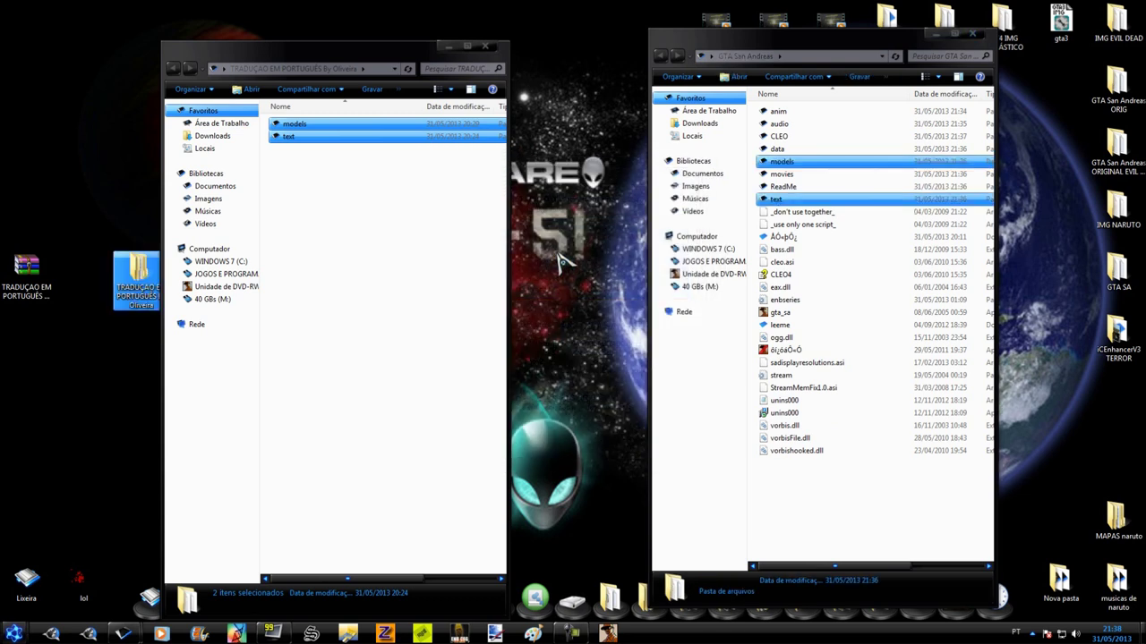
Launch gta_sa and look through the entries of its Opções menu, returning to the main menu.
left_click(793, 325)
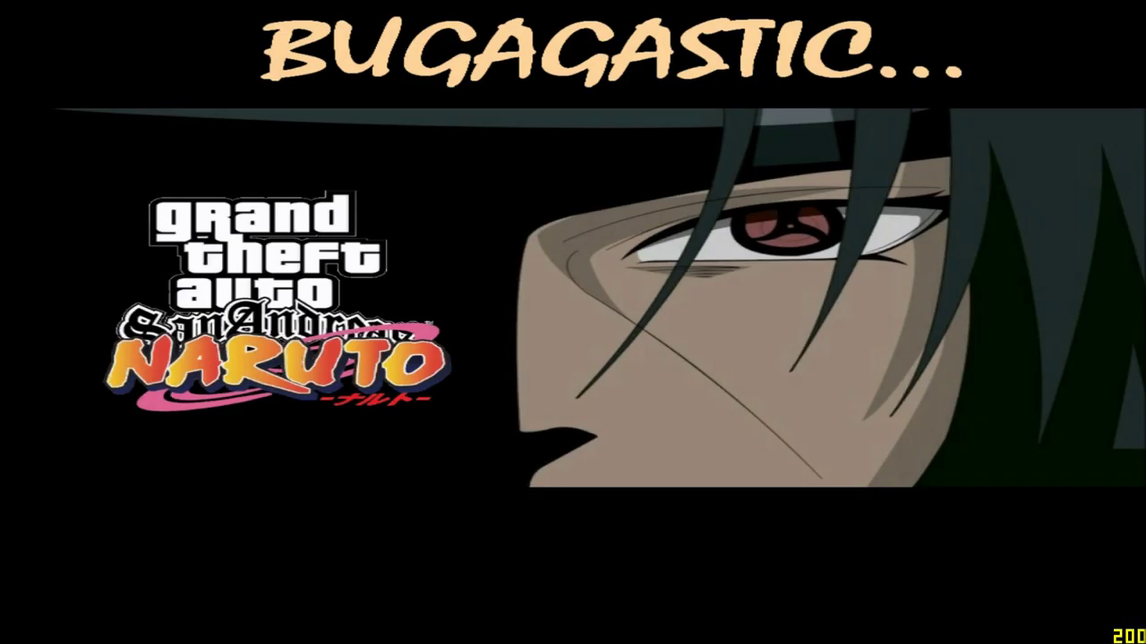
key("Down")
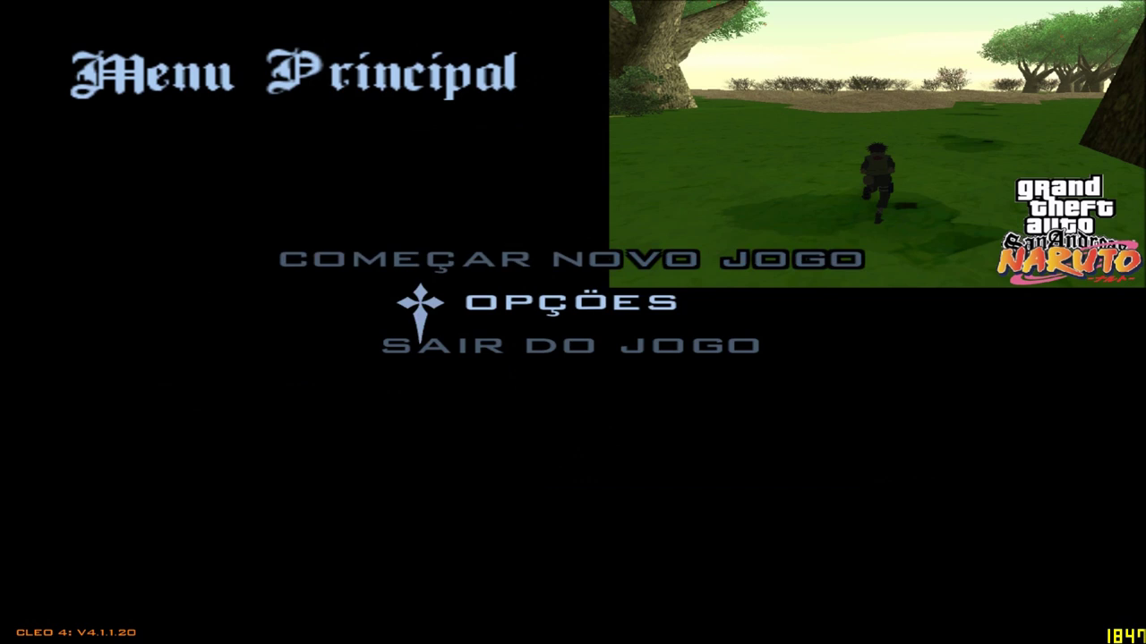
key("Return")
key("Down")
key("Down")
key("Down")
key("Down")
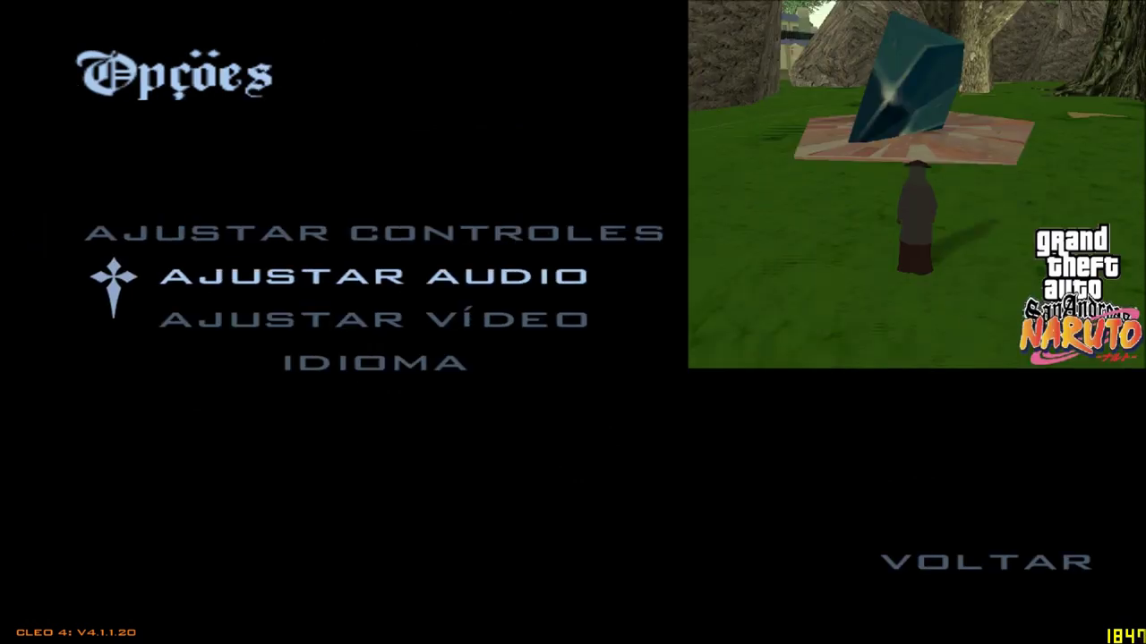
key("Up")
key("Up")
key("Up")
key("Up")
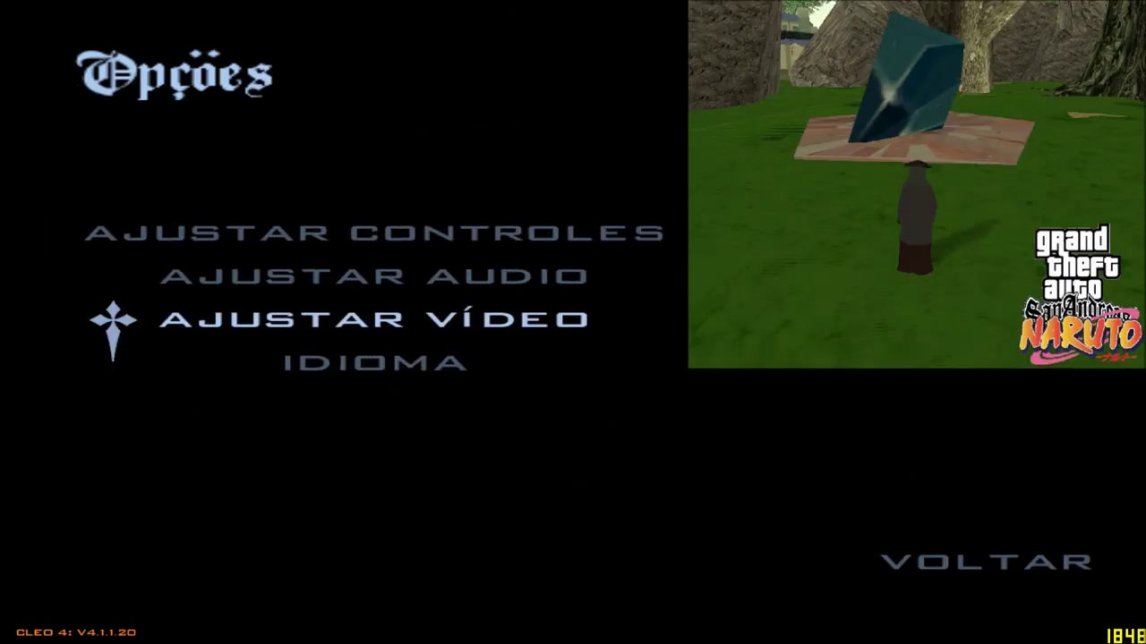
key("Escape")
Examine the translated Jogo menu entries and the saved-game list under Carregar without loading a save.
key("Up")
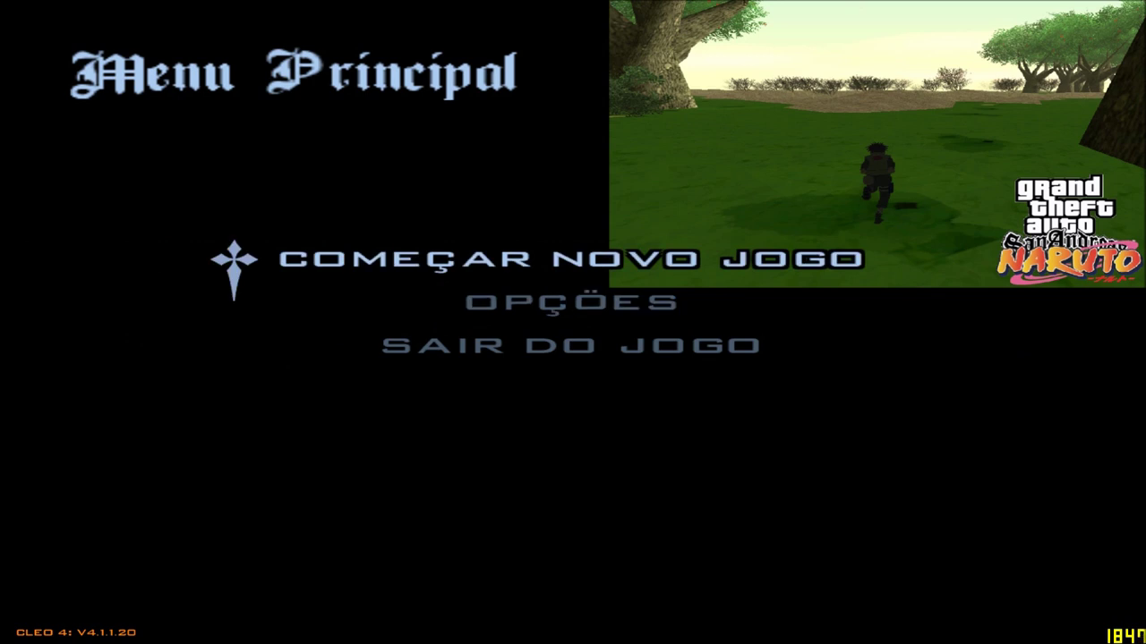
key("Return")
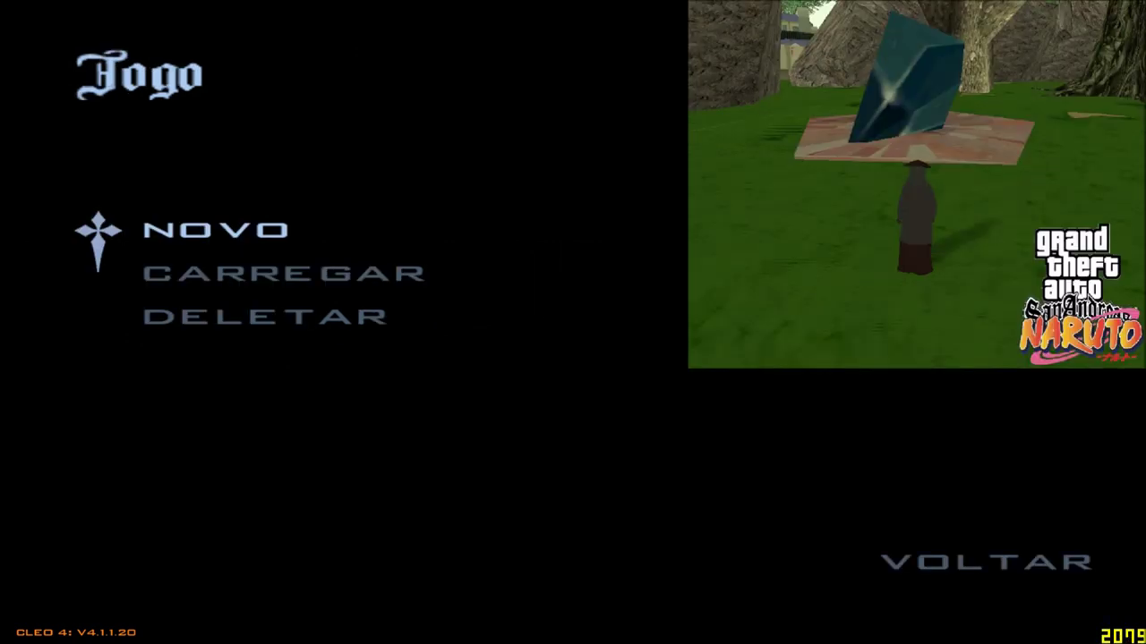
key("Down")
key("Down")
key("Up")
key("Up")
key("Down")
key("Return")
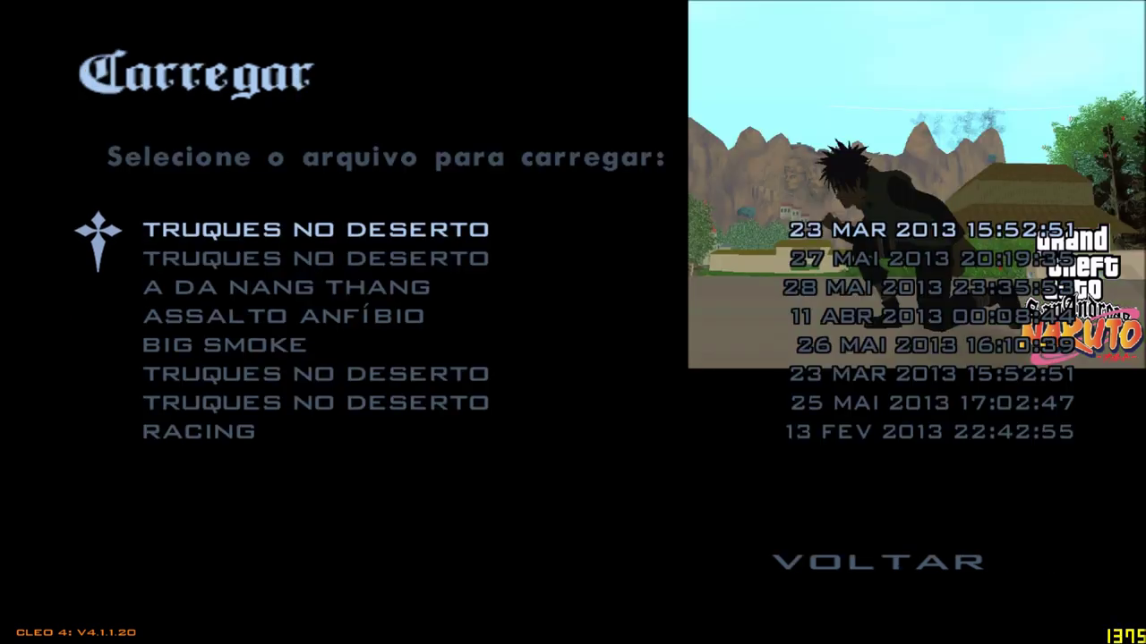
key("Escape")
Start a new game with the Novo option of the Jogo menu.
key("Up")
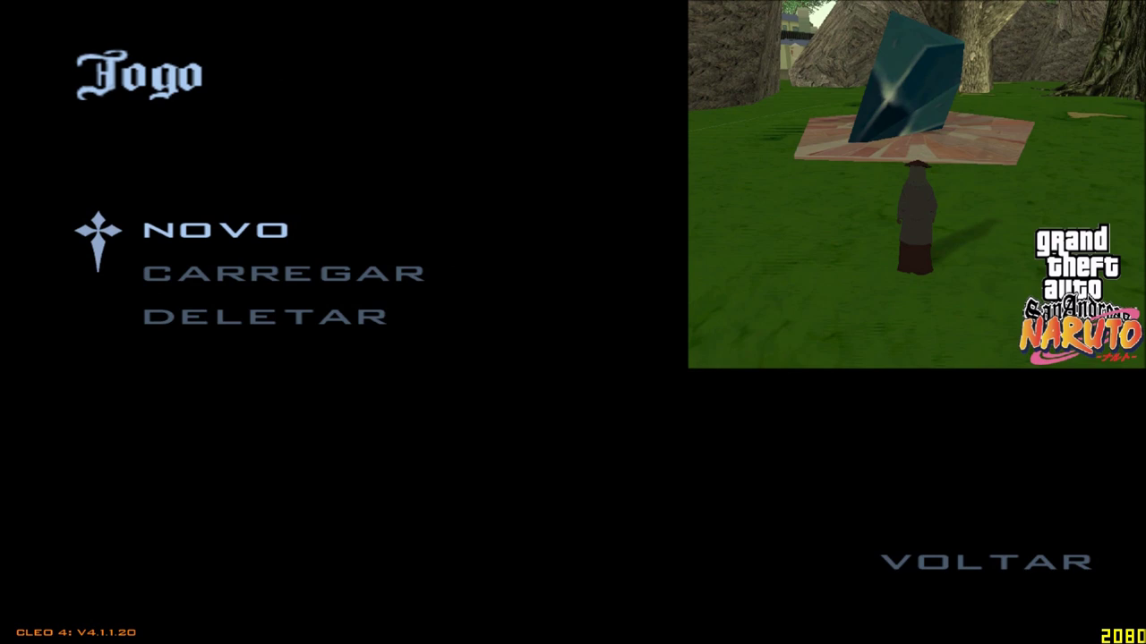
key("Return")
key("Return")
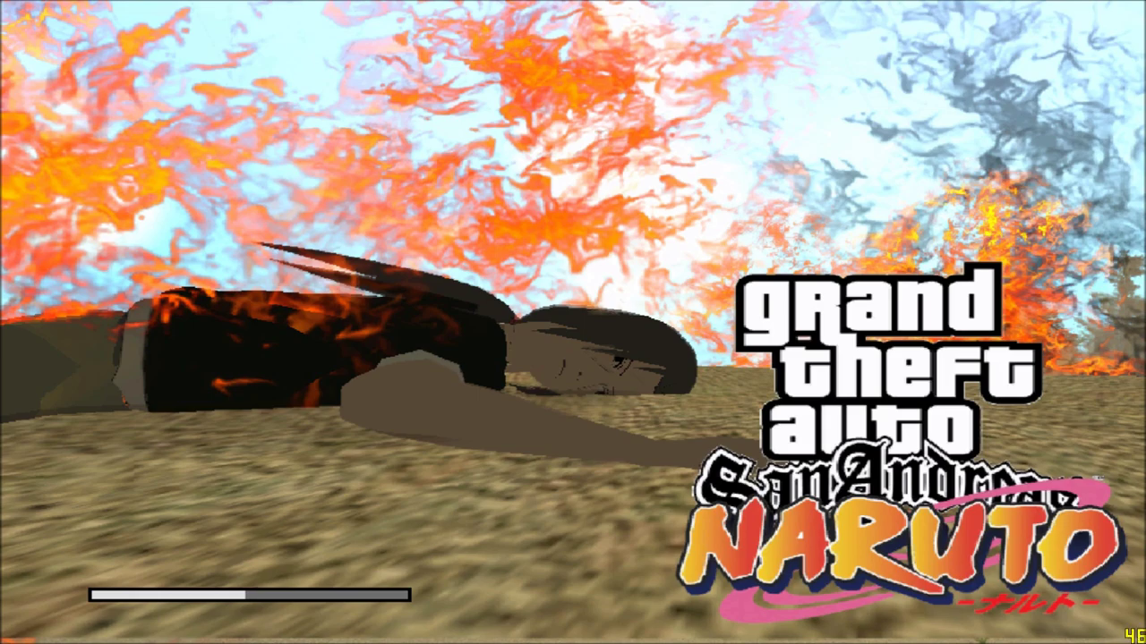